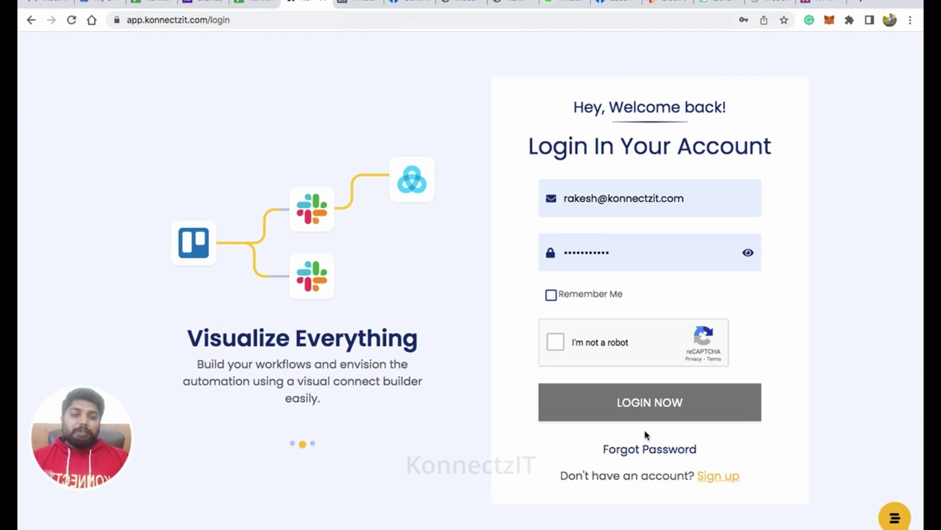
Step: Complete the reCAPTCHA check and log in with the prefilled account credentials
{"action": "left_click", "coordinate": [557, 342]}
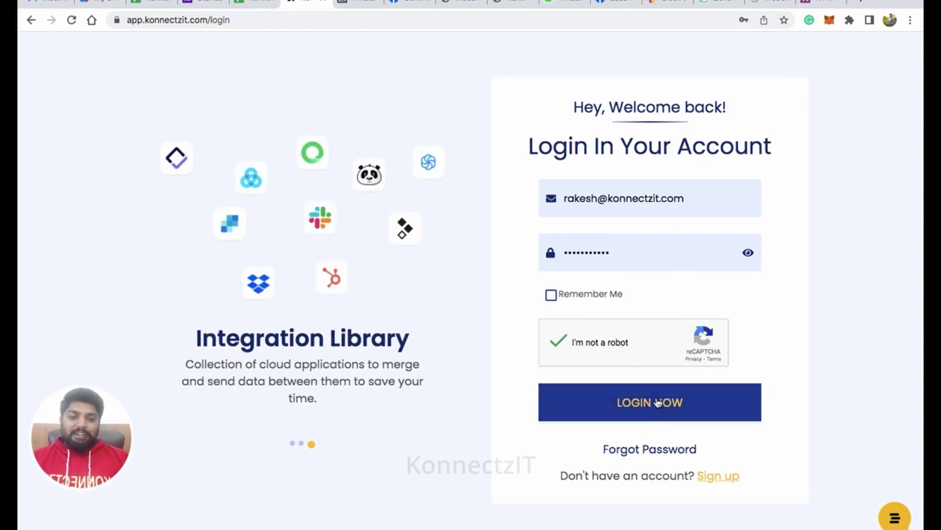
{"action": "left_click", "coordinate": [657, 403]}
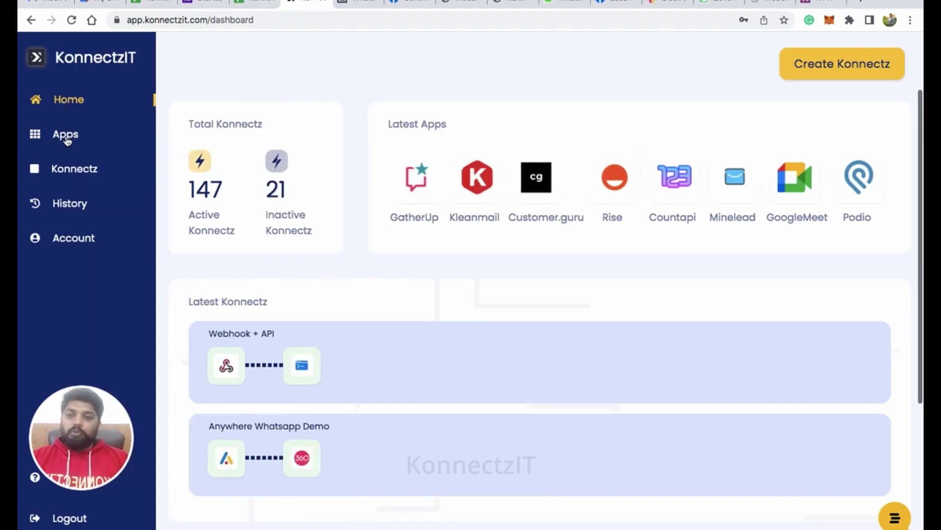
Step: Open the Google Sheet connections among the authorised apps and try to add another account through Google sign-in
{"action": "left_click", "coordinate": [67, 141]}
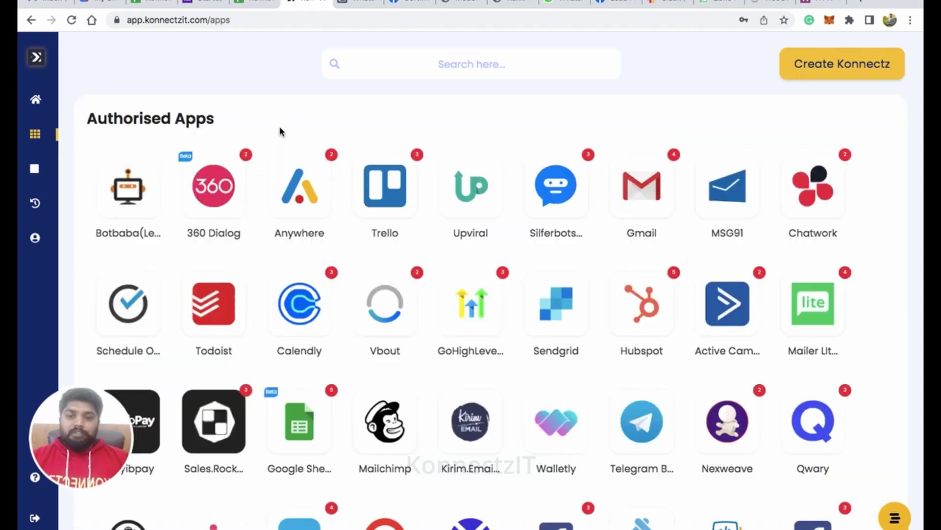
{"action": "left_click", "coordinate": [302, 428]}
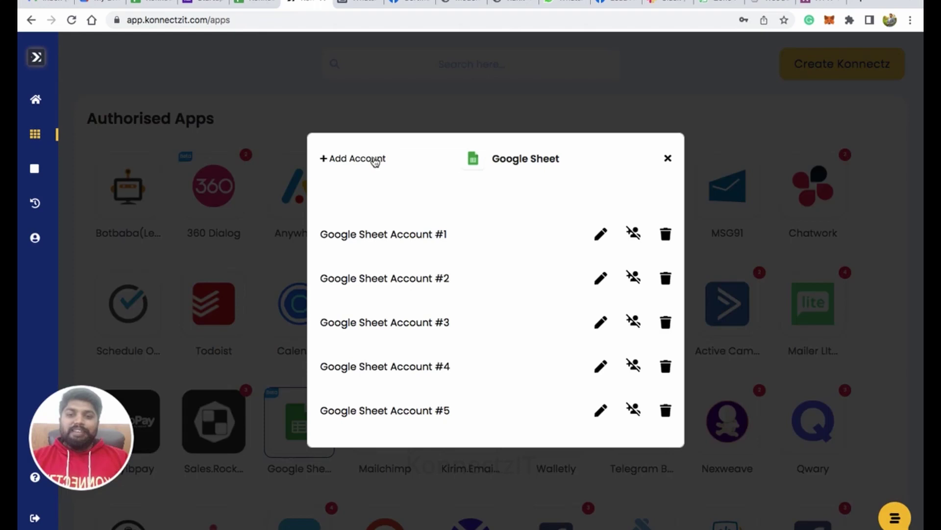
{"action": "left_click", "coordinate": [373, 161]}
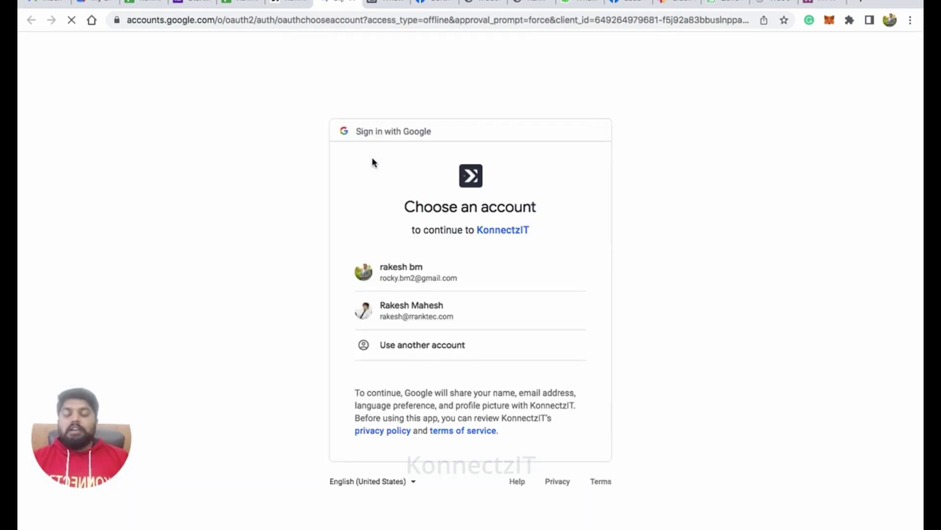
{"action": "left_click", "coordinate": [457, 282]}
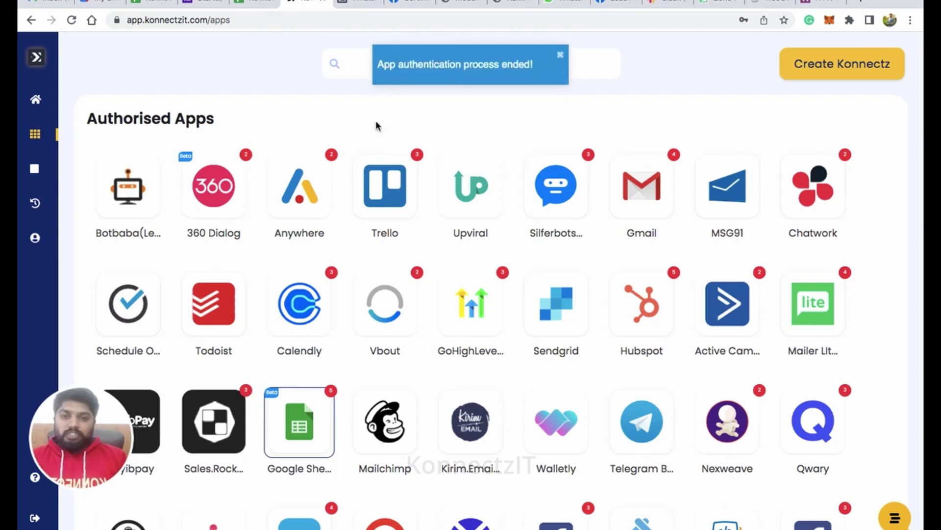
Step: Try to add another WhatsappCloudApi account, entering placeholder text for the token in the access form, and cancel it
{"action": "scroll", "coordinate": [446, 234], "scroll_direction": "down", "scroll_amount": 4}
{"action": "scroll", "coordinate": [448, 235], "scroll_direction": "down", "scroll_amount": 11}
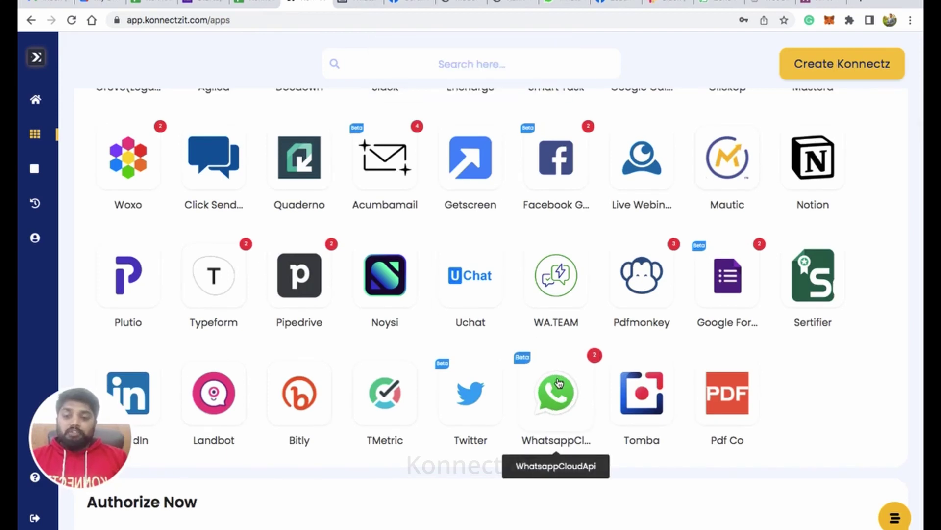
{"action": "left_click", "coordinate": [559, 382]}
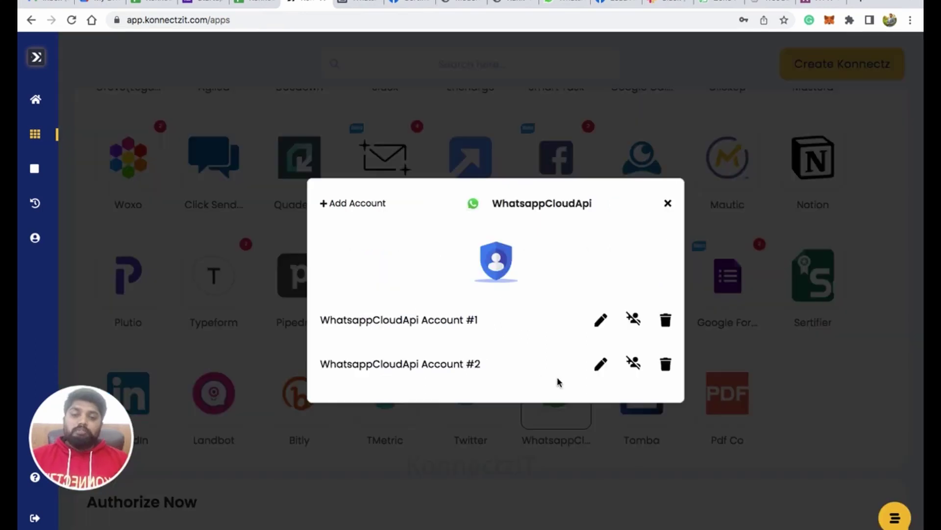
{"action": "left_click", "coordinate": [366, 205]}
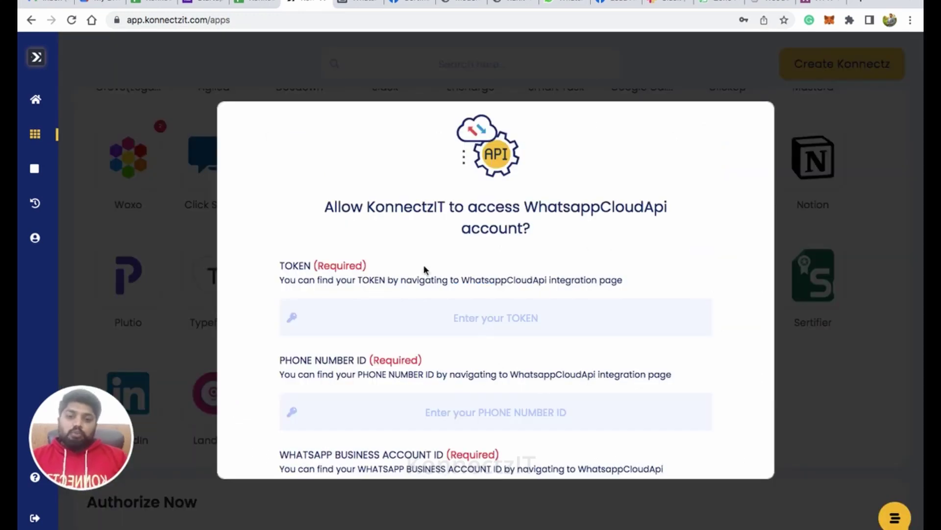
{"action": "scroll", "coordinate": [416, 324], "scroll_direction": "down", "scroll_amount": 3}
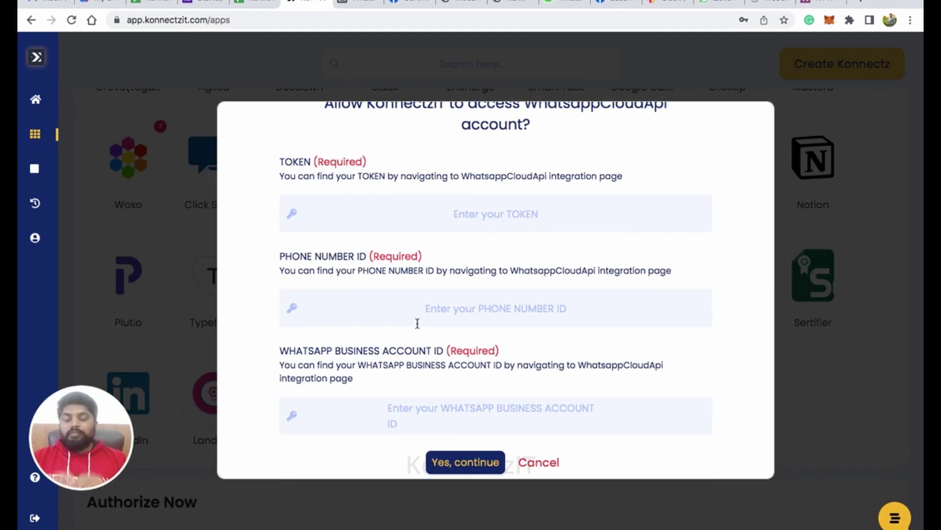
{"action": "scroll", "coordinate": [481, 252], "scroll_direction": "up", "scroll_amount": 3}
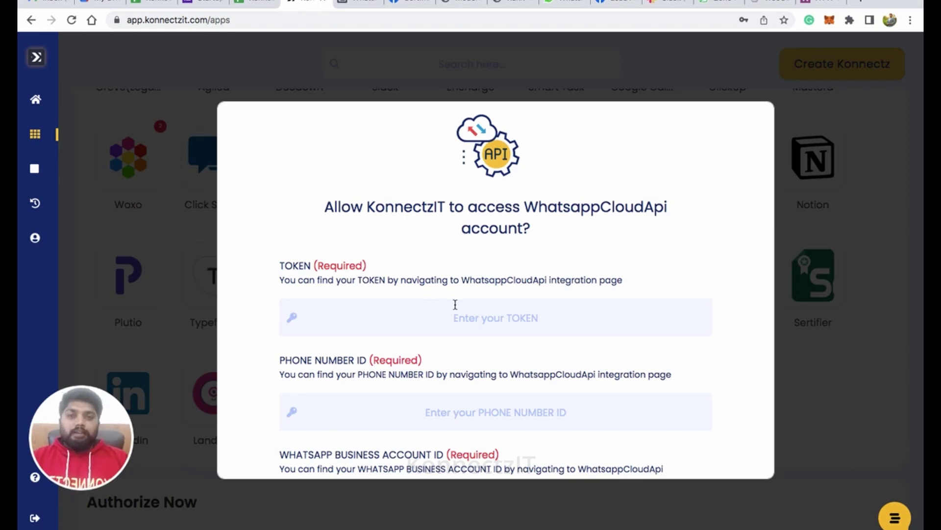
{"action": "scroll", "coordinate": [462, 340], "scroll_direction": "down", "scroll_amount": 3}
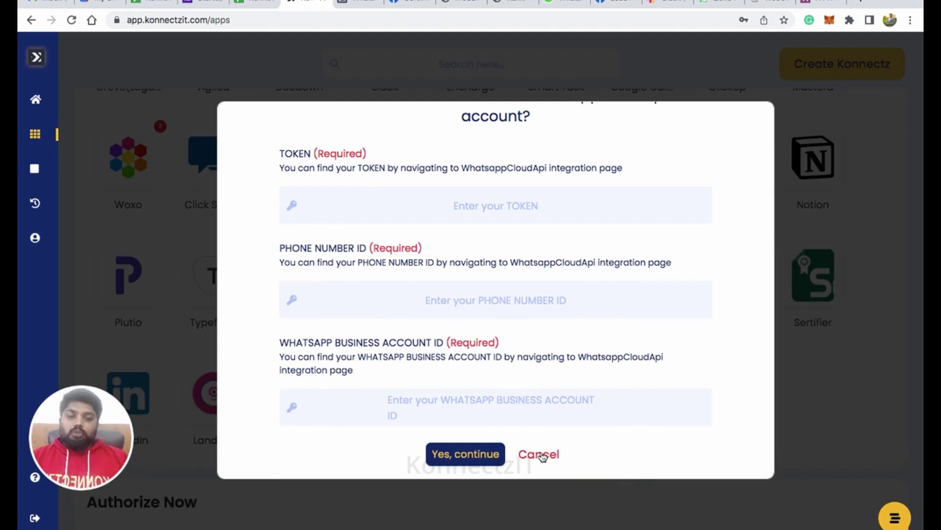
{"action": "left_click", "coordinate": [438, 203]}
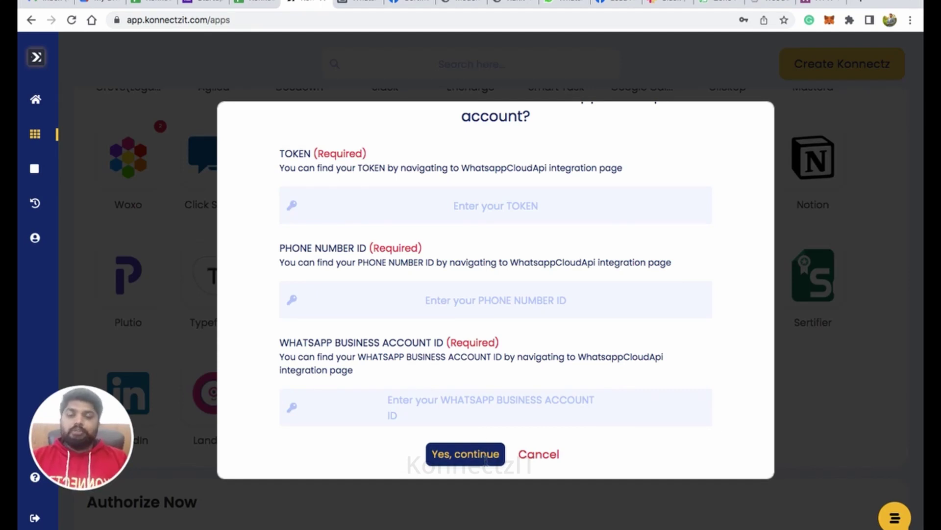
{"action": "type", "text": "fsdfsd"}
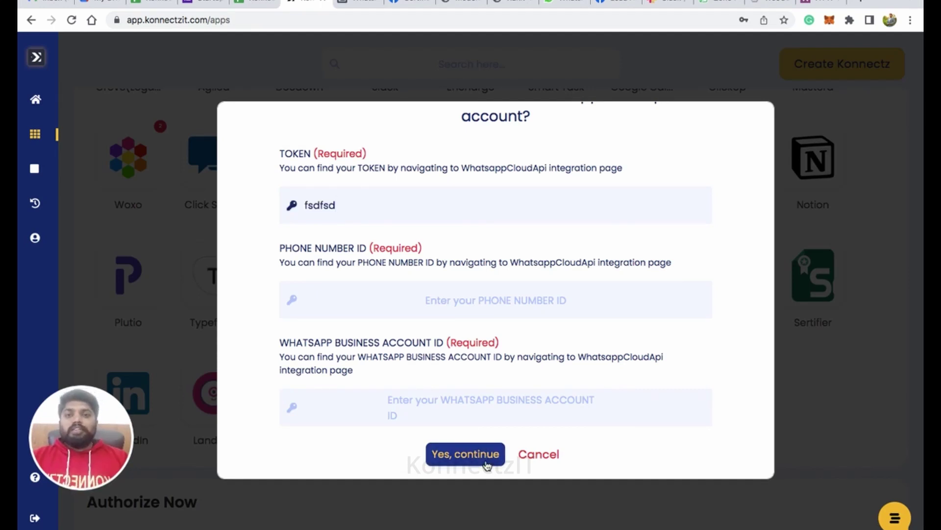
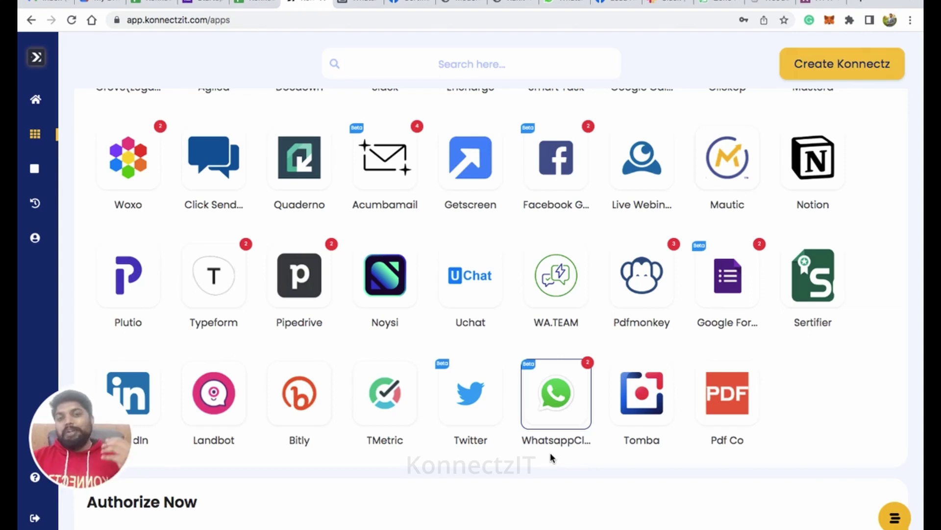
Step: Create a new Konnectz workflow named "KON1234 Bulk WhatsApp from Google Sheets"
{"action": "left_click", "coordinate": [842, 66]}
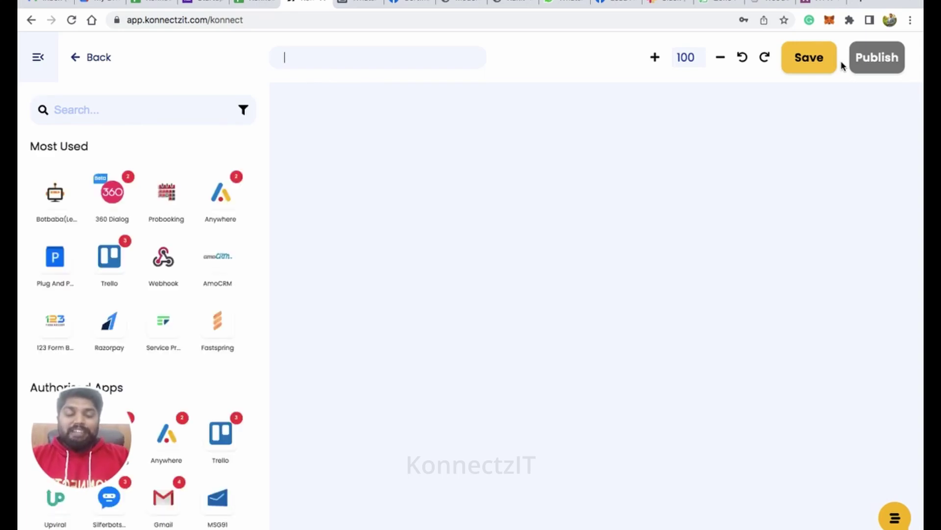
{"action": "type", "text": "Kon"}
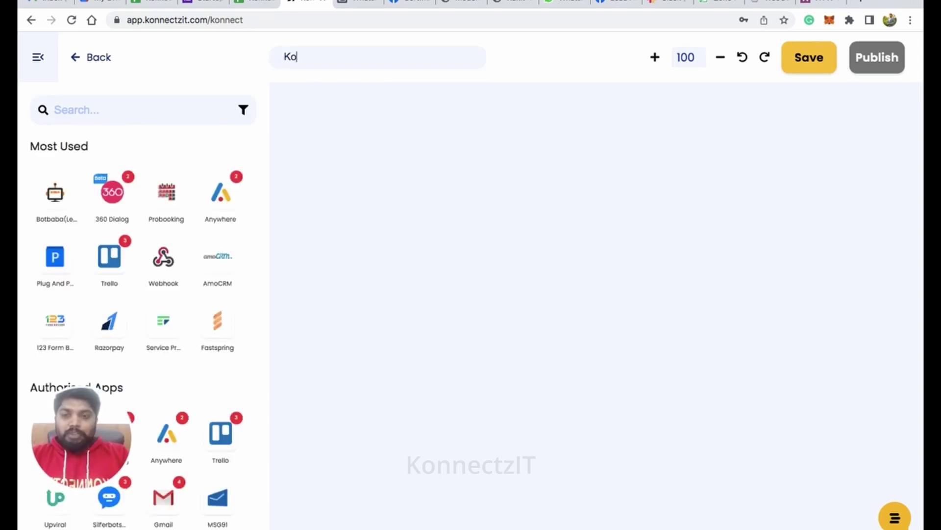
{"action": "key", "text": "BackSpace"}
{"action": "key", "text": "BackSpace"}
{"action": "type", "text": "ON"}
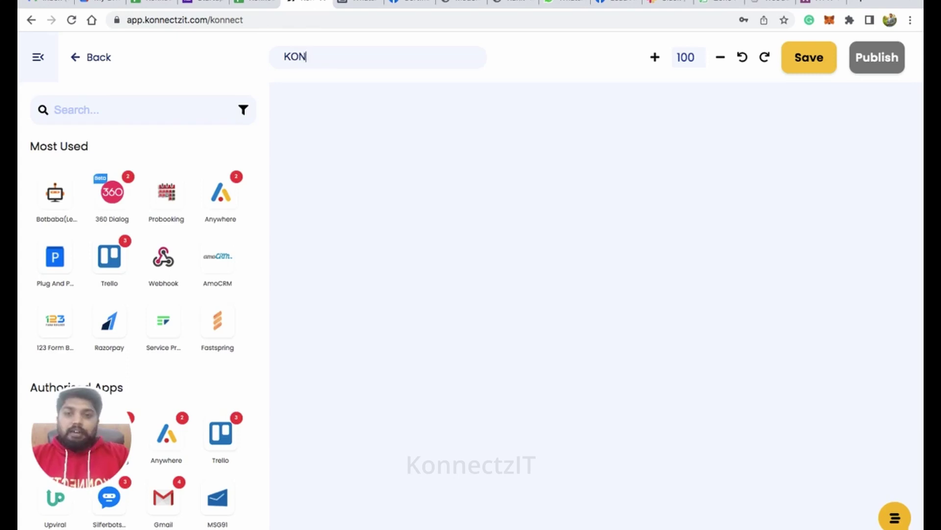
{"action": "type", "text": "1234"}
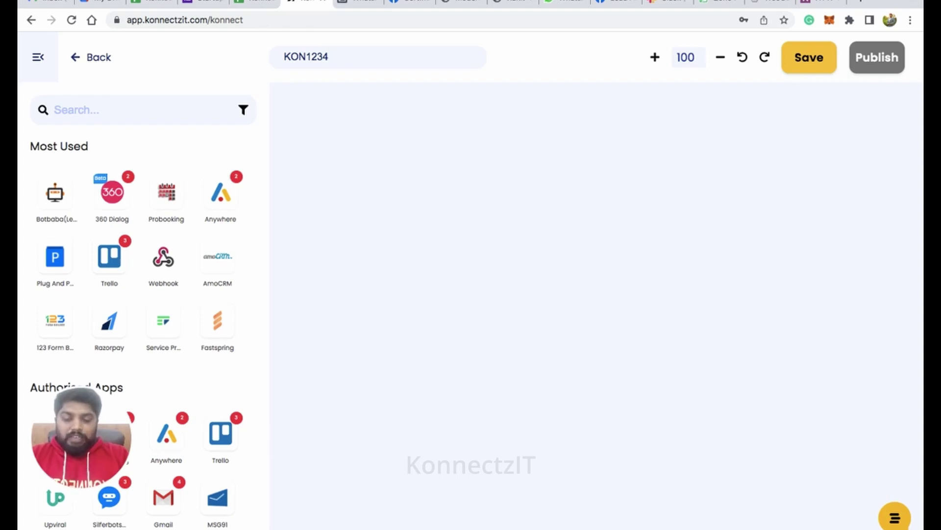
{"action": "type", "text": "Bulk W"}
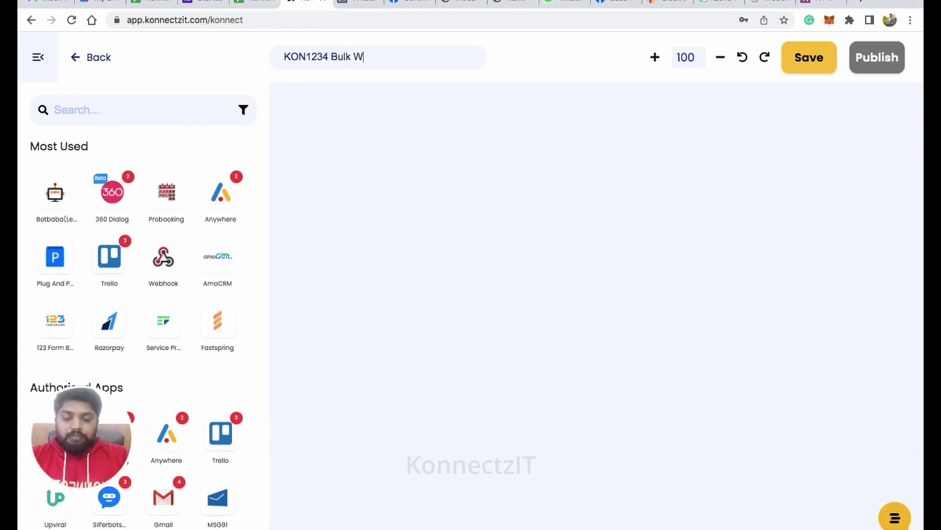
{"action": "type", "text": "hatsApp from Google Sheets"}
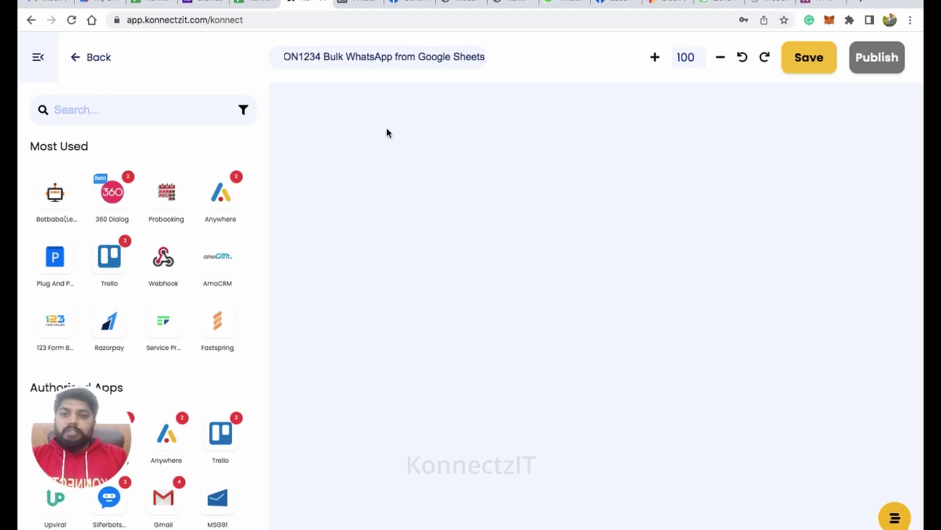
Step: Search the apps for "sheet", add Google Sheet to the canvas and position its card near the canvas's upper-left corner with the app list collapsed
{"action": "left_click", "coordinate": [122, 111]}
{"action": "type", "text": "sheet"}
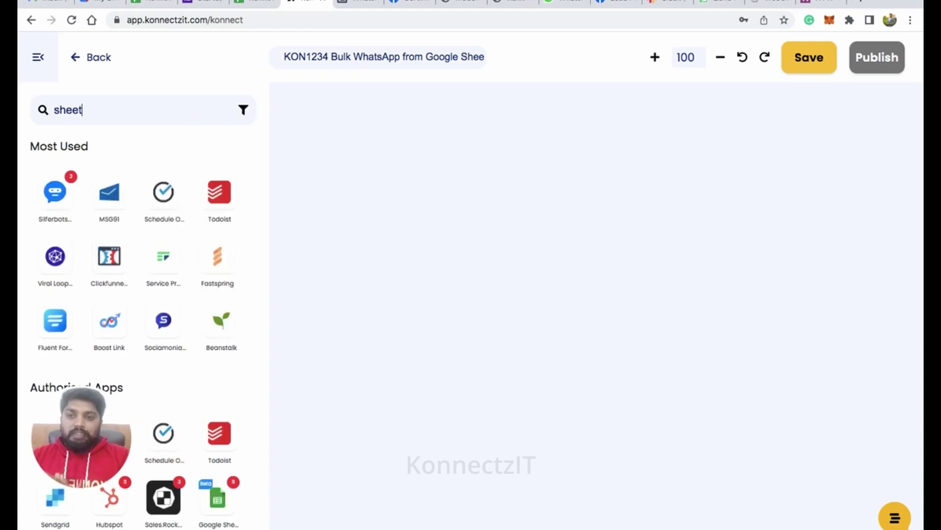
{"action": "left_click", "coordinate": [56, 186]}
{"action": "left_click_drag", "start_coordinate": [57, 186], "coordinate": [355, 157]}
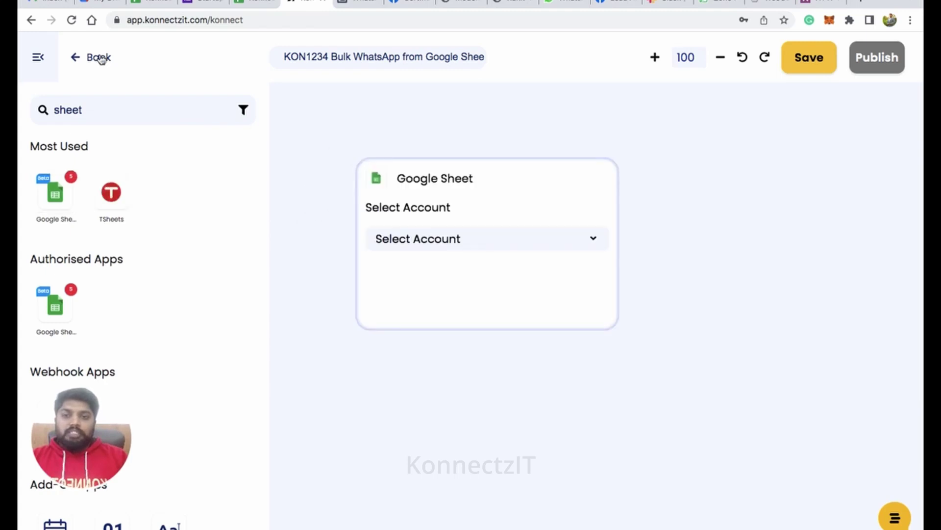
{"action": "left_click", "coordinate": [38, 57]}
{"action": "left_click_drag", "start_coordinate": [521, 182], "coordinate": [302, 149]}
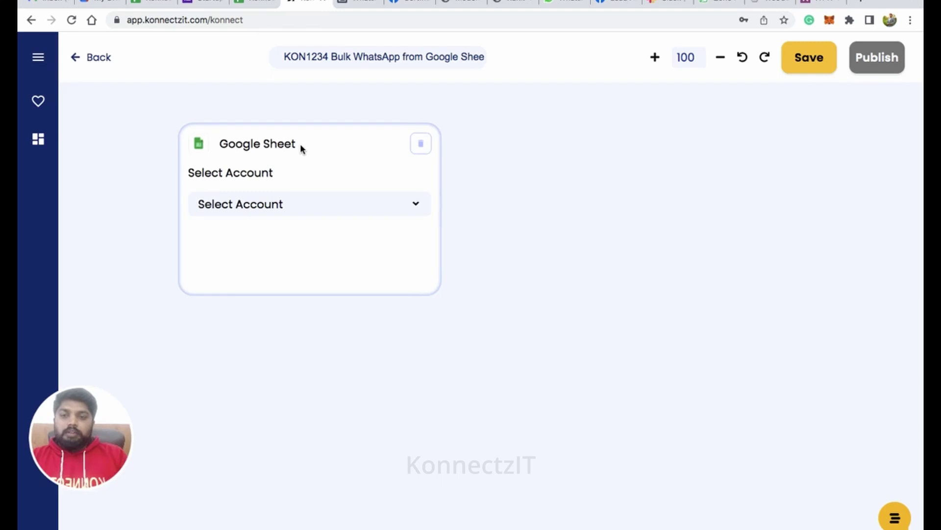
Step: Set the Google Sheet card to use Google Sheet Account #5 with the New Row in Sheet trigger
{"action": "scroll", "coordinate": [302, 148], "scroll_direction": "up", "scroll_amount": 3}
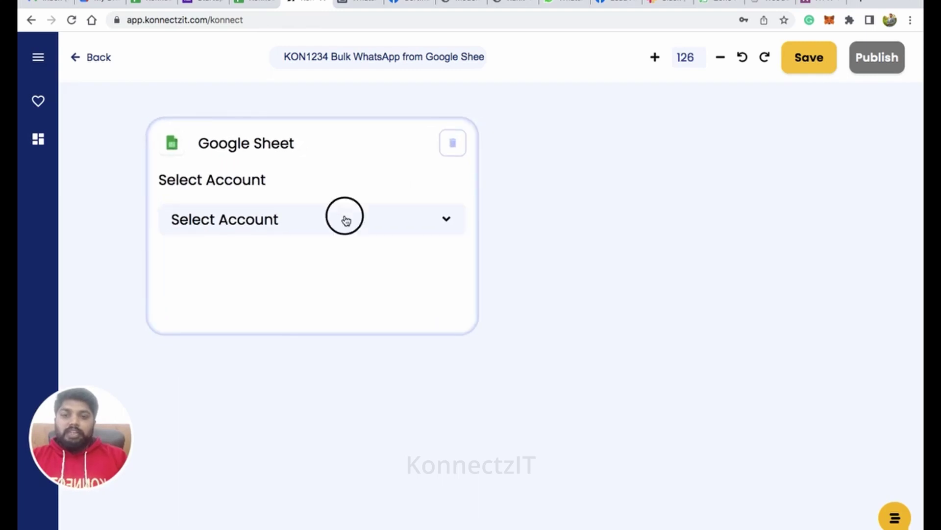
{"action": "left_click", "coordinate": [347, 220]}
{"action": "scroll", "coordinate": [324, 319], "scroll_direction": "down", "scroll_amount": 2}
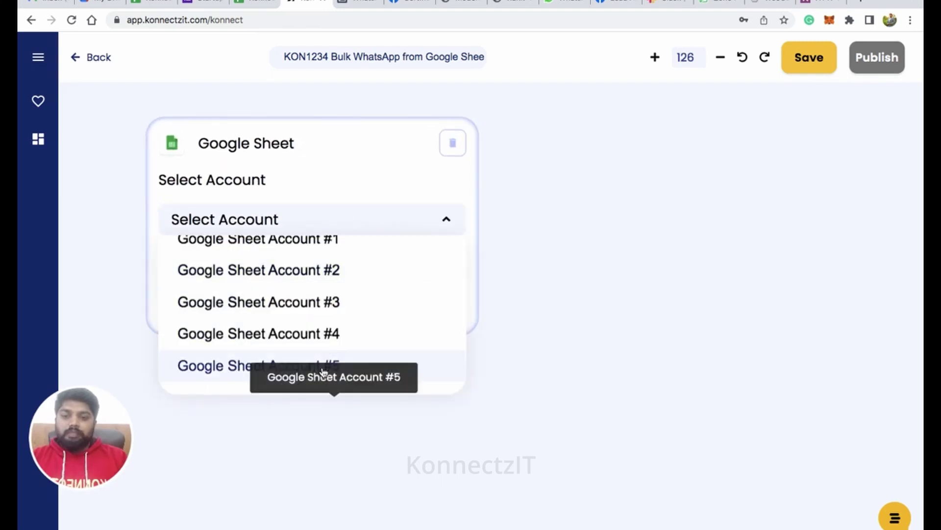
{"action": "left_click", "coordinate": [322, 372]}
{"action": "left_click", "coordinate": [327, 301]}
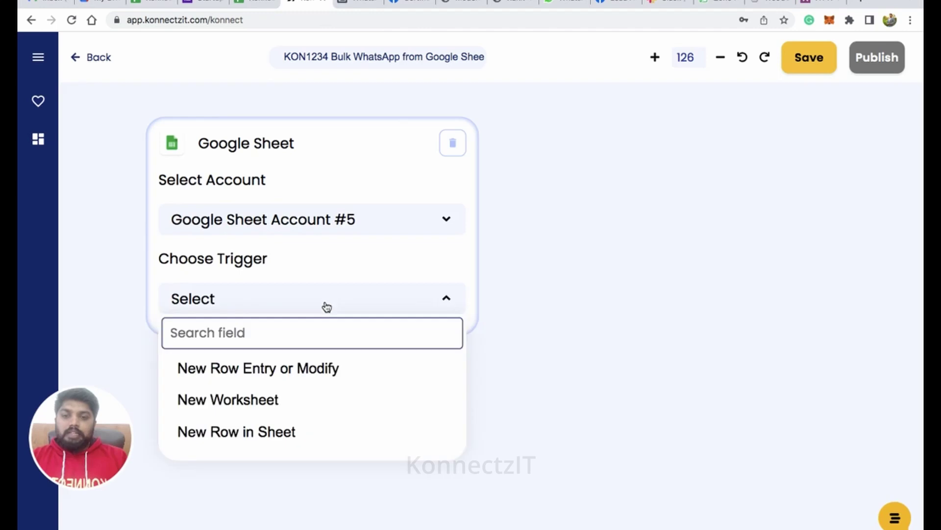
{"action": "left_click", "coordinate": [263, 429]}
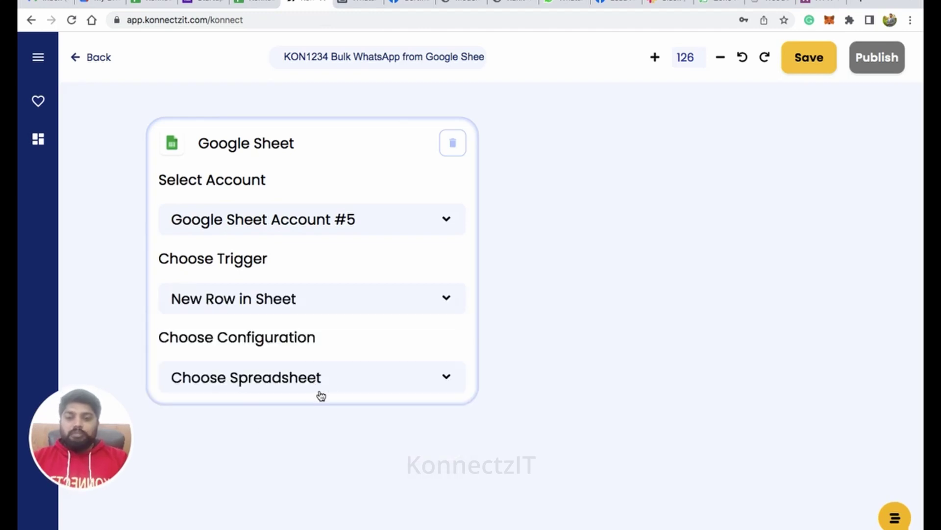
Step: Configure the trigger with the KonnectzIT Webinar Demo spreadsheet and its Webinar Demo sheet
{"action": "left_click", "coordinate": [335, 385]}
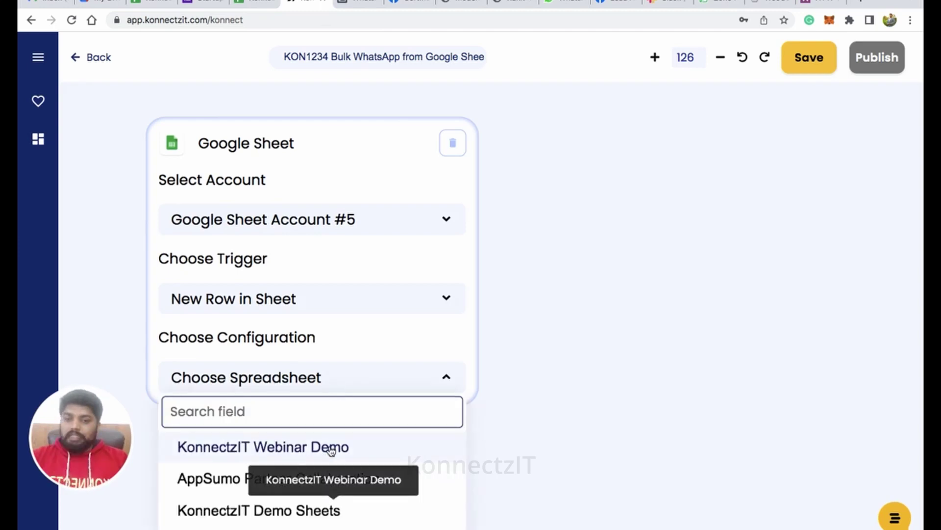
{"action": "left_click", "coordinate": [331, 449]}
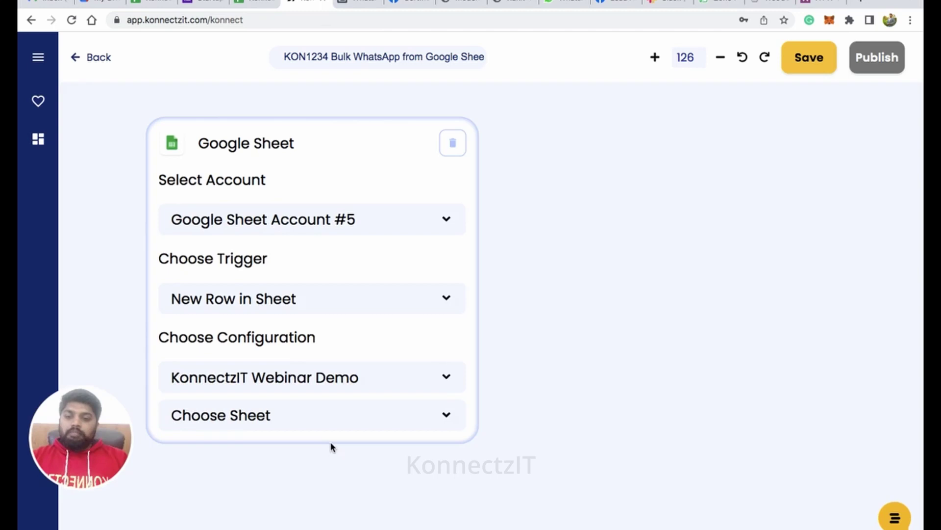
{"action": "left_click", "coordinate": [347, 410]}
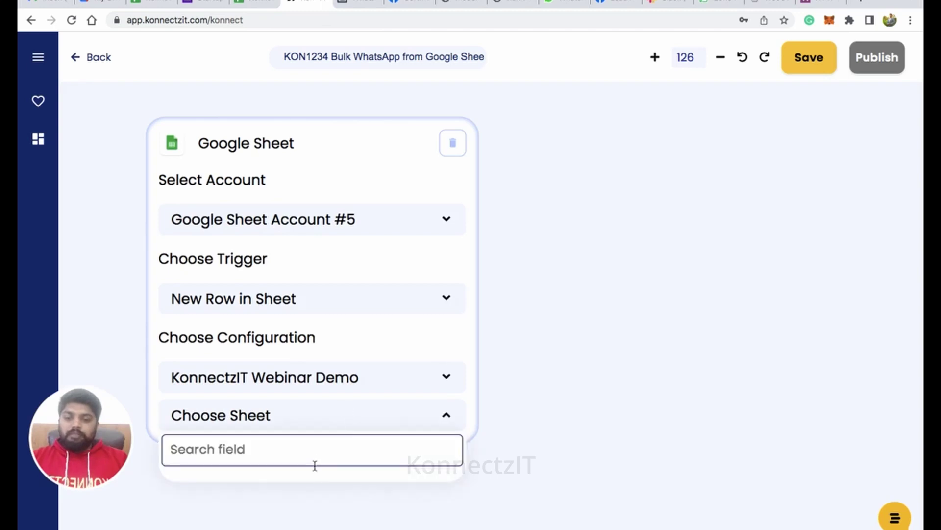
{"action": "left_click", "coordinate": [289, 493]}
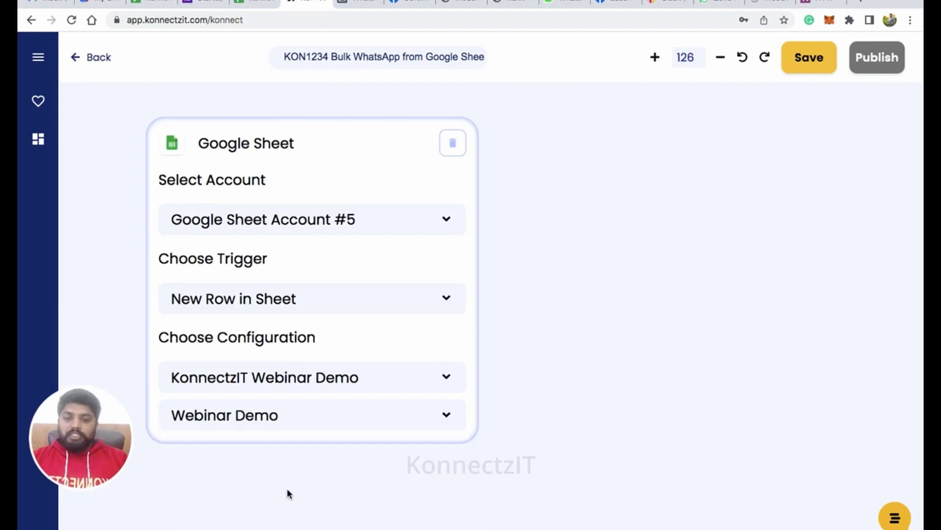
Step: Move the Google Sheet card up the canvas and test the trigger with an OR condition on the Email field
{"action": "scroll", "coordinate": [288, 494], "scroll_direction": "down", "scroll_amount": 4}
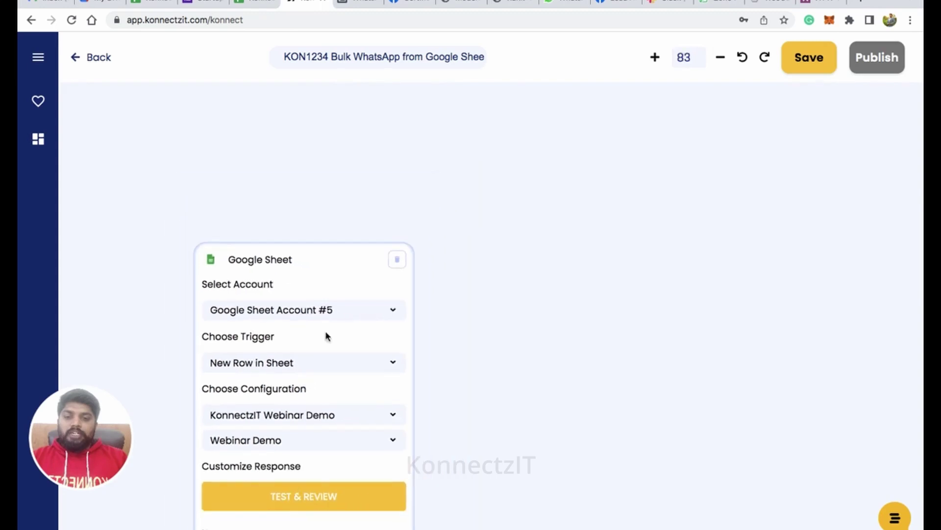
{"action": "left_click_drag", "start_coordinate": [330, 246], "coordinate": [325, 102]}
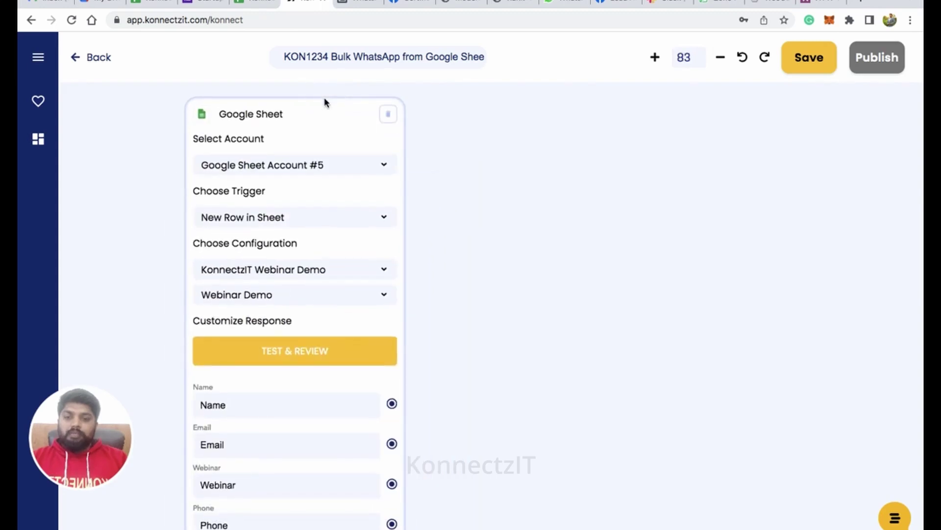
{"action": "left_click", "coordinate": [307, 350]}
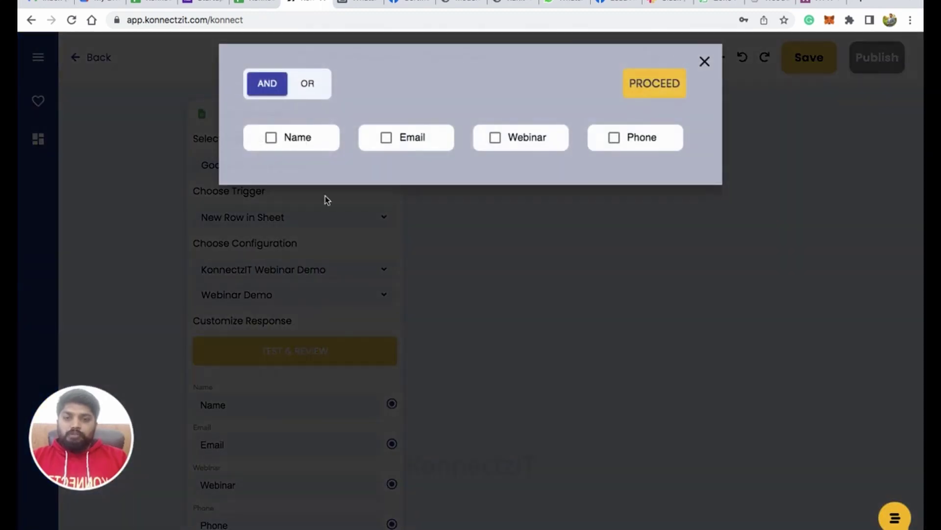
{"action": "left_click", "coordinate": [309, 85]}
{"action": "left_click", "coordinate": [386, 139]}
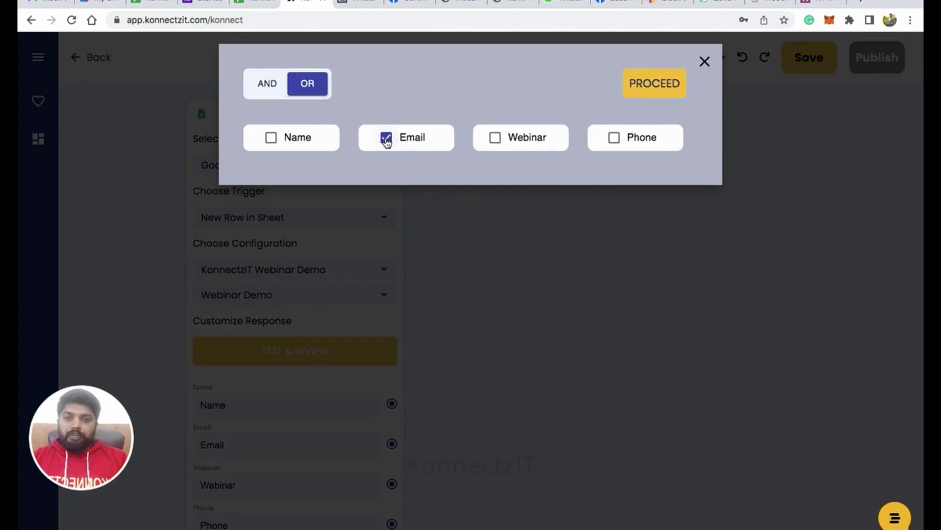
{"action": "left_click", "coordinate": [641, 84]}
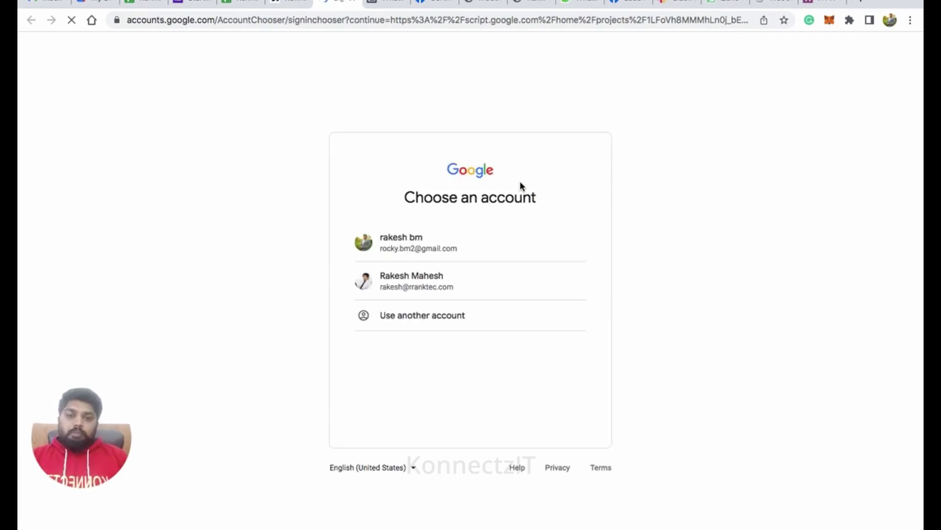
Step: Sign in to Apps Script with the personal Google account and save a spreadsheet trigger with On change events and immediate failure notifications
{"action": "left_click", "coordinate": [425, 246]}
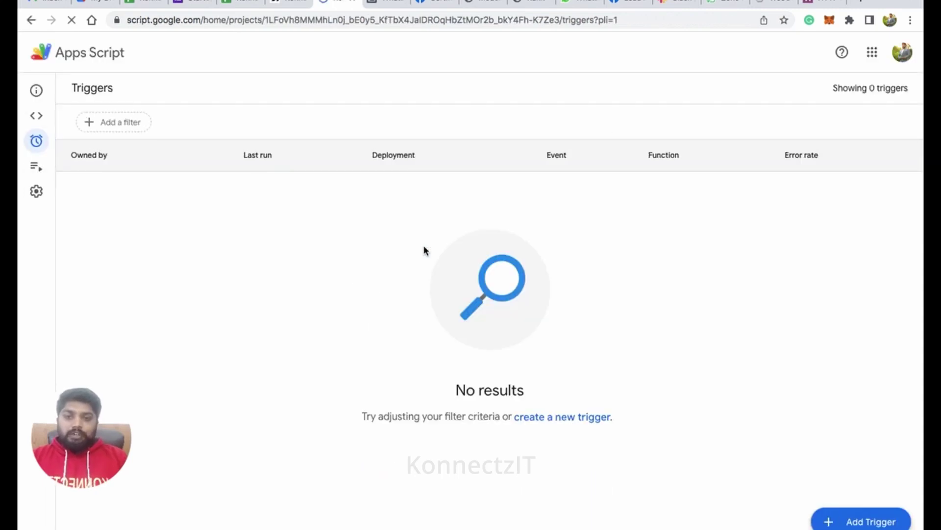
{"action": "left_click", "coordinate": [853, 523]}
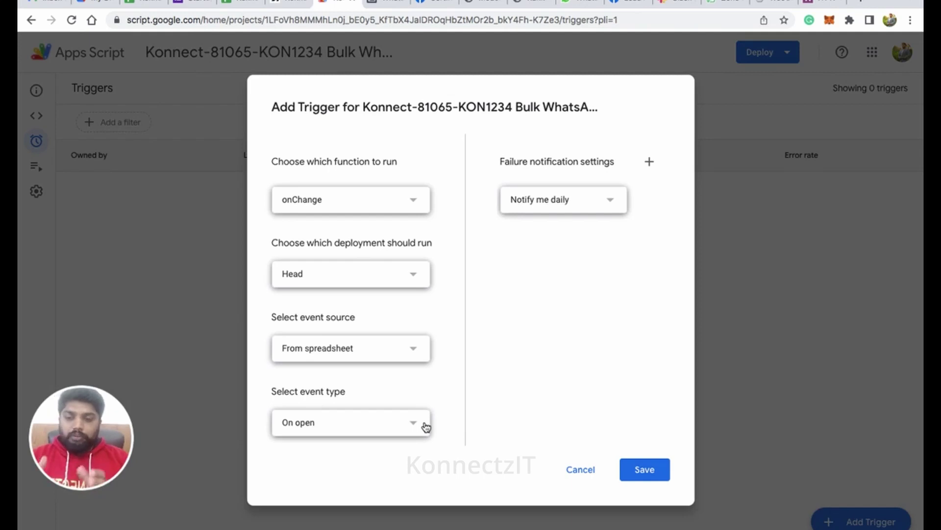
{"action": "left_click", "coordinate": [426, 427]}
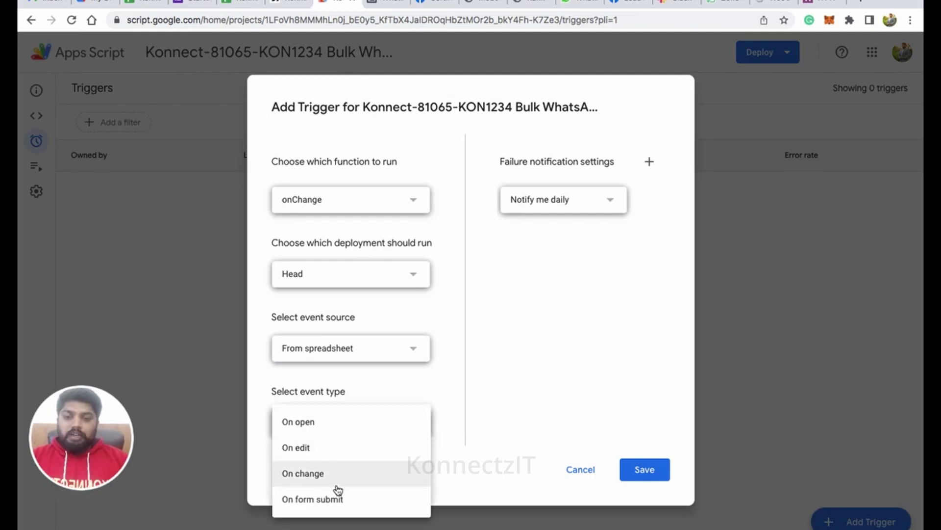
{"action": "left_click", "coordinate": [316, 475]}
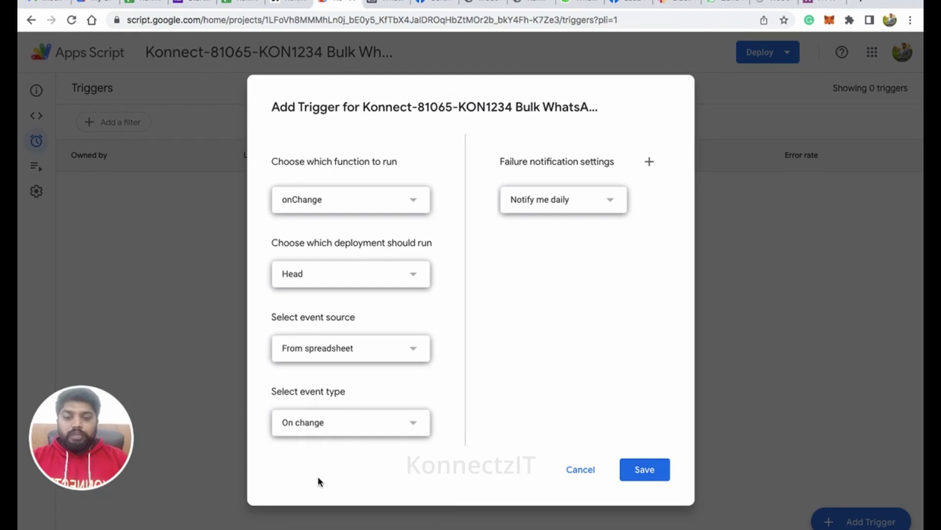
{"action": "left_click", "coordinate": [573, 210]}
{"action": "left_click", "coordinate": [568, 149]}
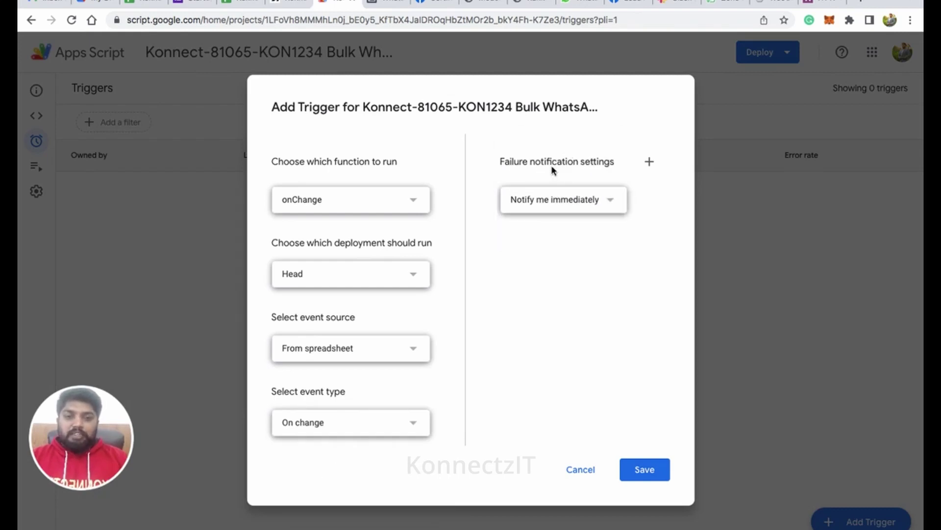
{"action": "left_click", "coordinate": [640, 467]}
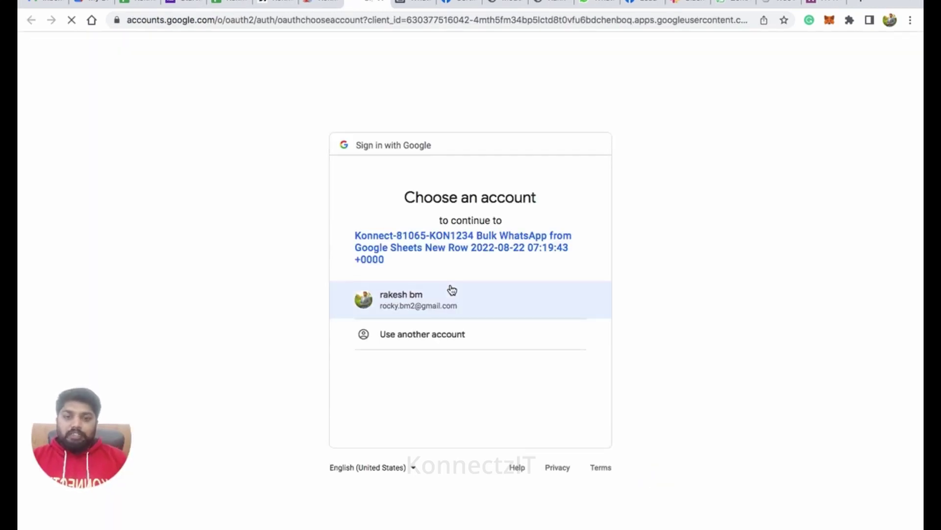
Step: Authorize the Konnect-81065 script for the same Google account, proceeding past the unverified-app warning and allowing the requested access
{"action": "left_click", "coordinate": [452, 292]}
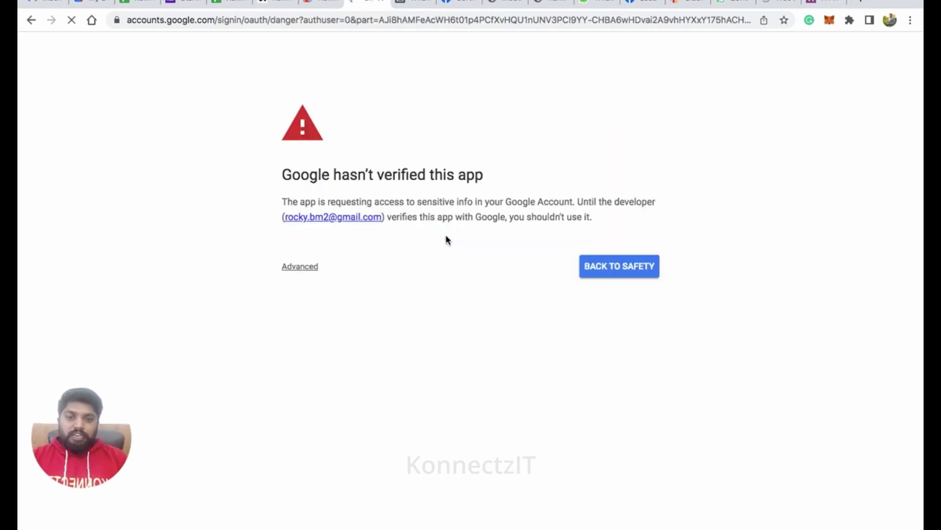
{"action": "left_click", "coordinate": [305, 269]}
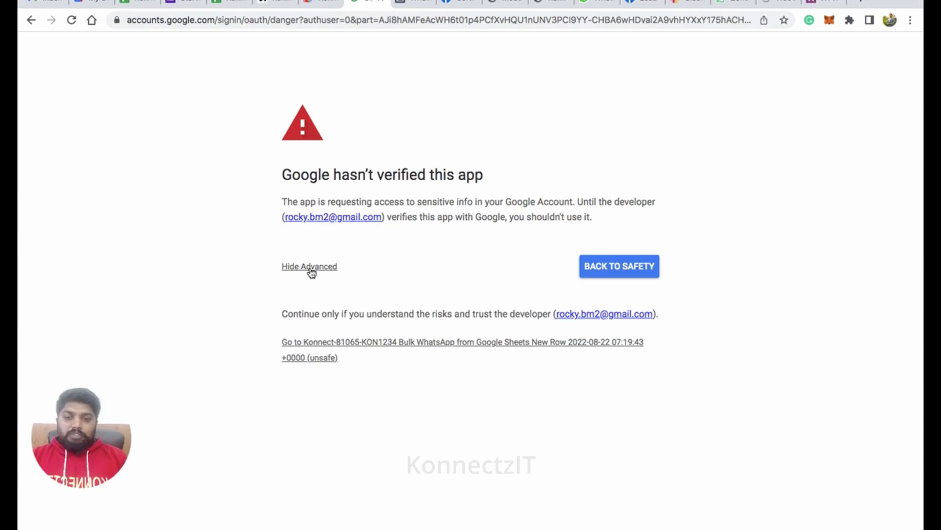
{"action": "left_click", "coordinate": [330, 347]}
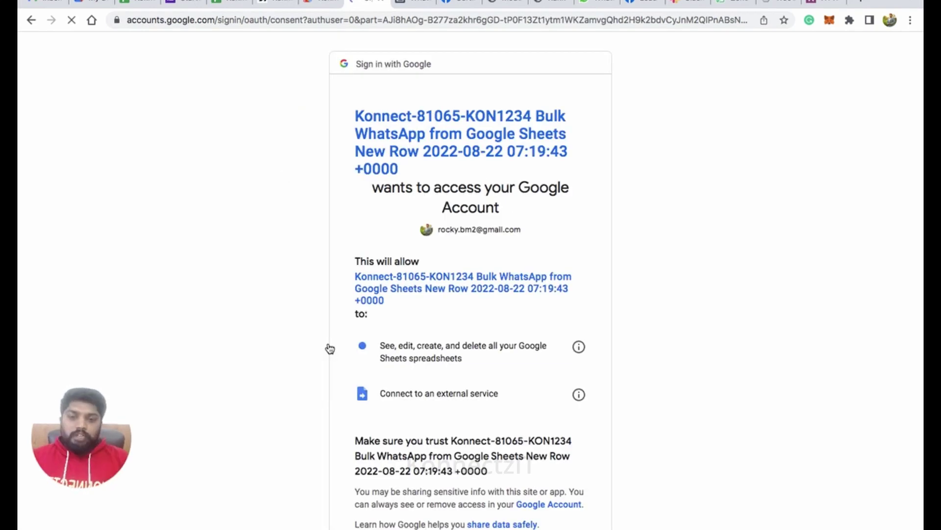
{"action": "scroll", "coordinate": [431, 371], "scroll_direction": "down", "scroll_amount": 5}
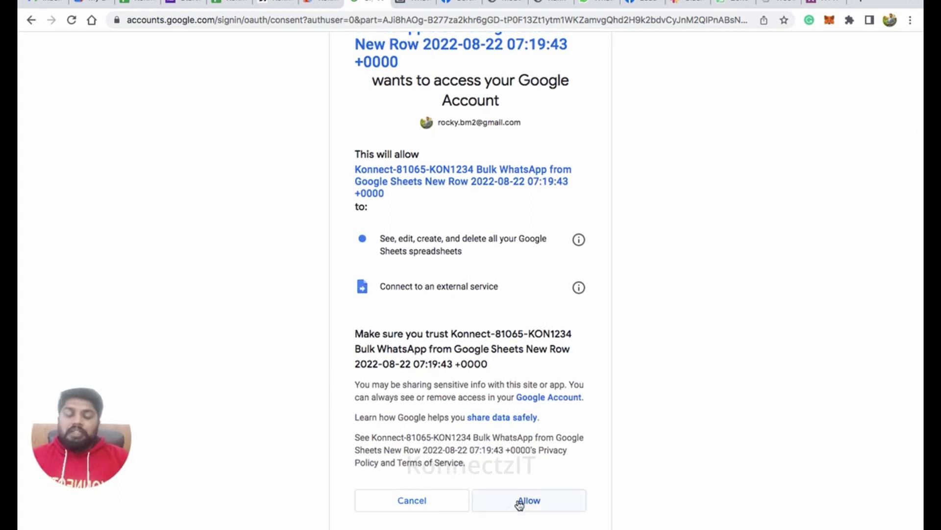
{"action": "left_click", "coordinate": [520, 501]}
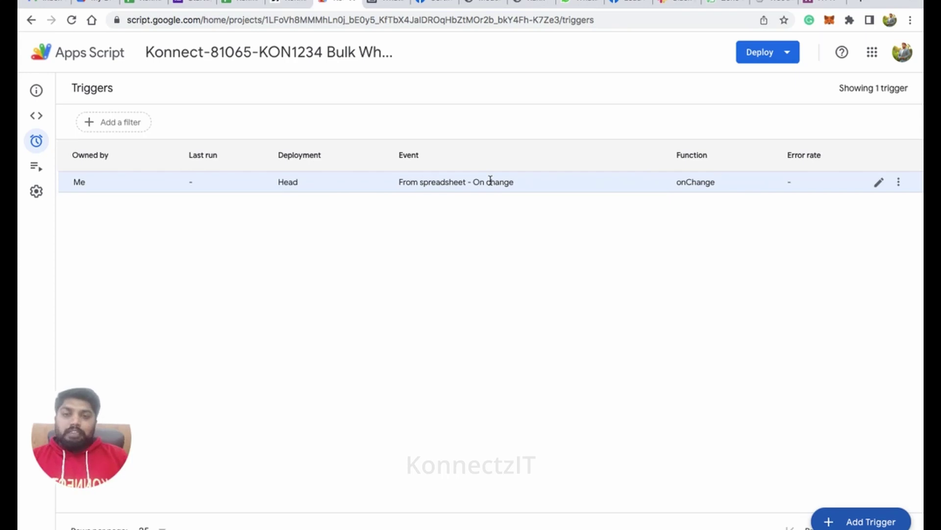
Step: Return to the KonnectzIT workflow and compare the Google Sheet card's sample fields with row 2 of the KonnectzIT Webinar Demo spreadsheet
{"action": "left_click", "coordinate": [351, 4]}
{"action": "left_click", "coordinate": [289, 3]}
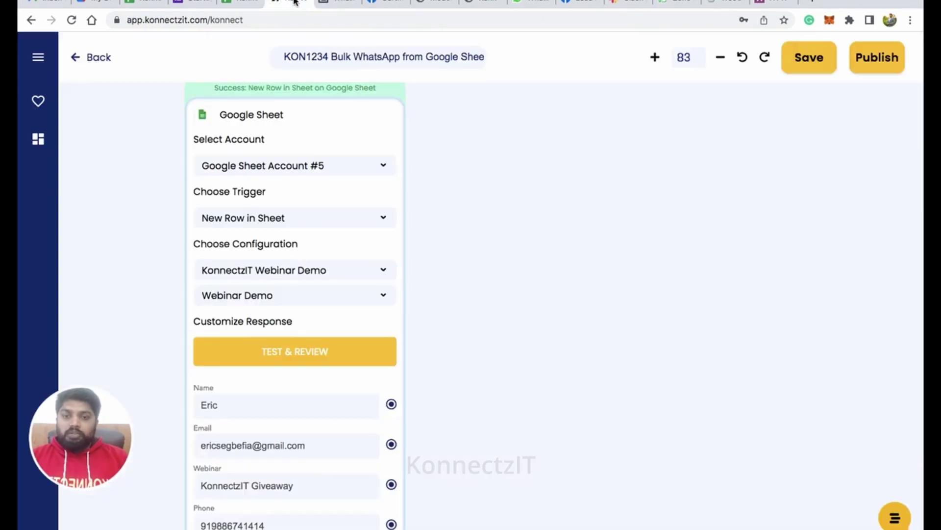
{"action": "scroll", "coordinate": [368, 225], "scroll_direction": "down", "scroll_amount": 5}
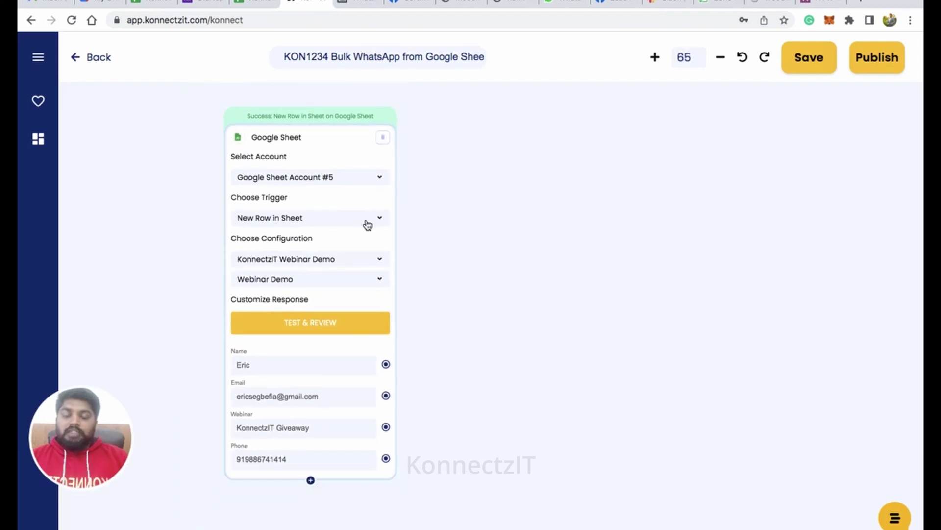
{"action": "left_click", "coordinate": [152, 3]}
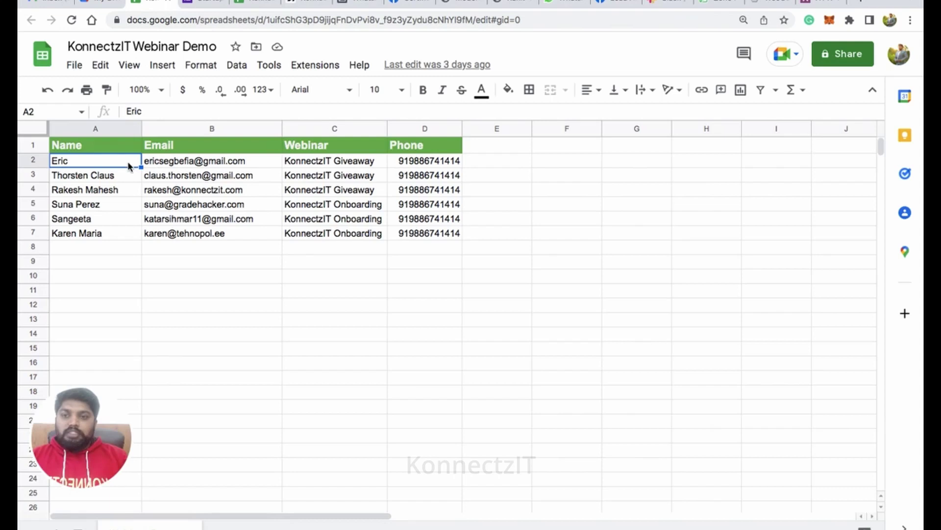
{"action": "left_click", "coordinate": [175, 166]}
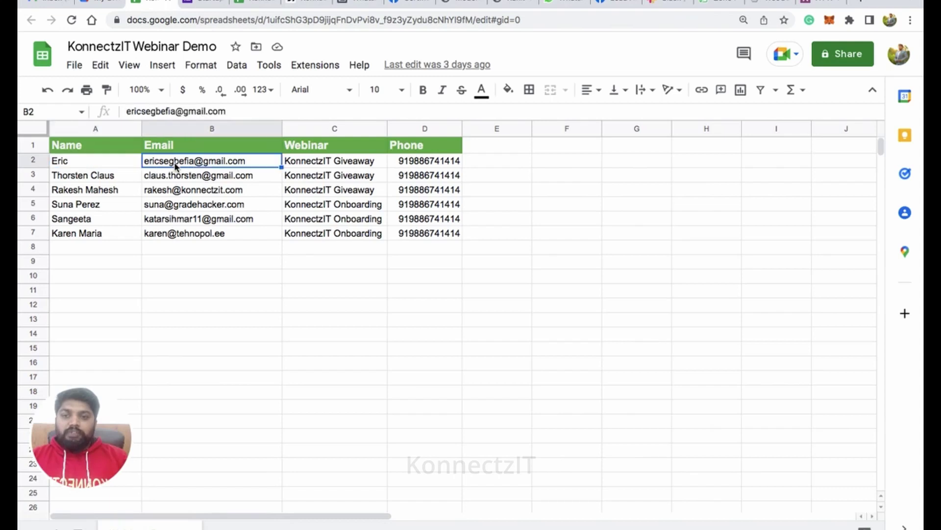
{"action": "left_click", "coordinate": [121, 165]}
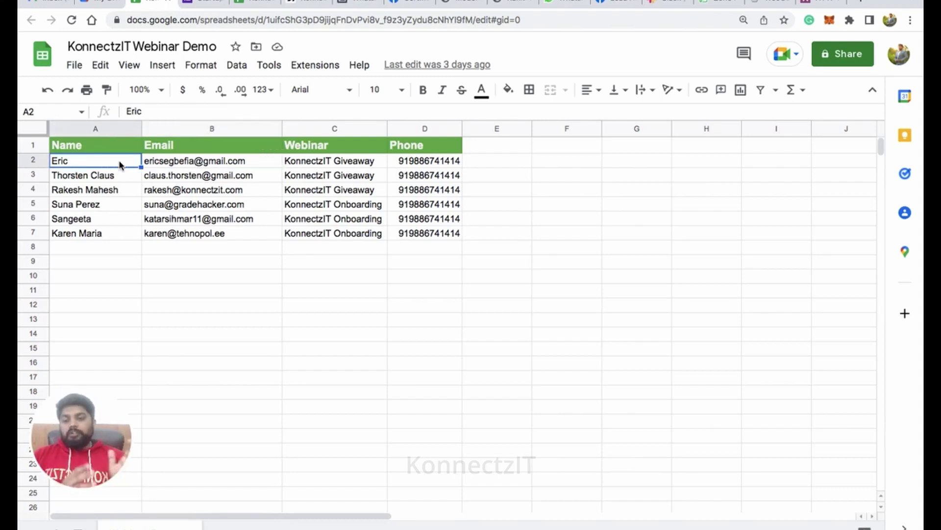
{"action": "left_click", "coordinate": [301, 3]}
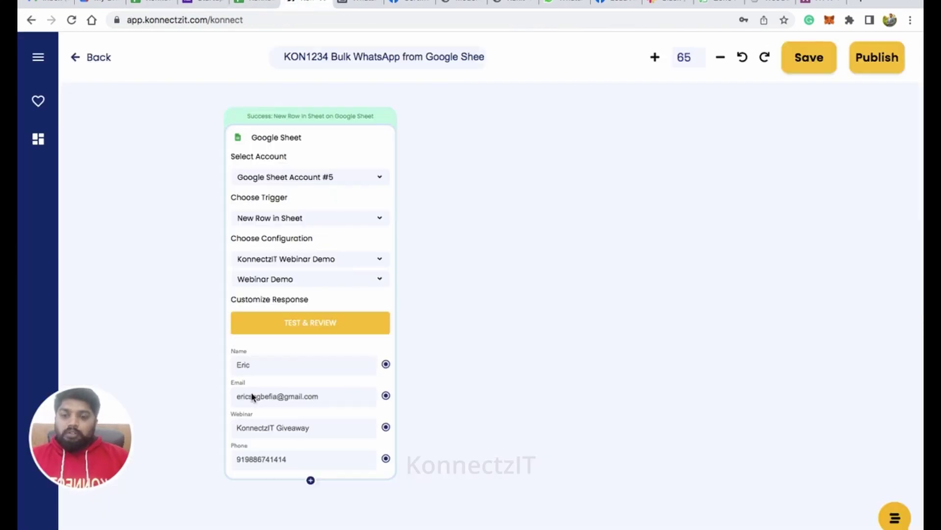
Step: Search the apps for "whats", add WhatsappCloudApi to the canvas beside the Google Sheet card and collapse the app list
{"action": "left_click", "coordinate": [38, 57]}
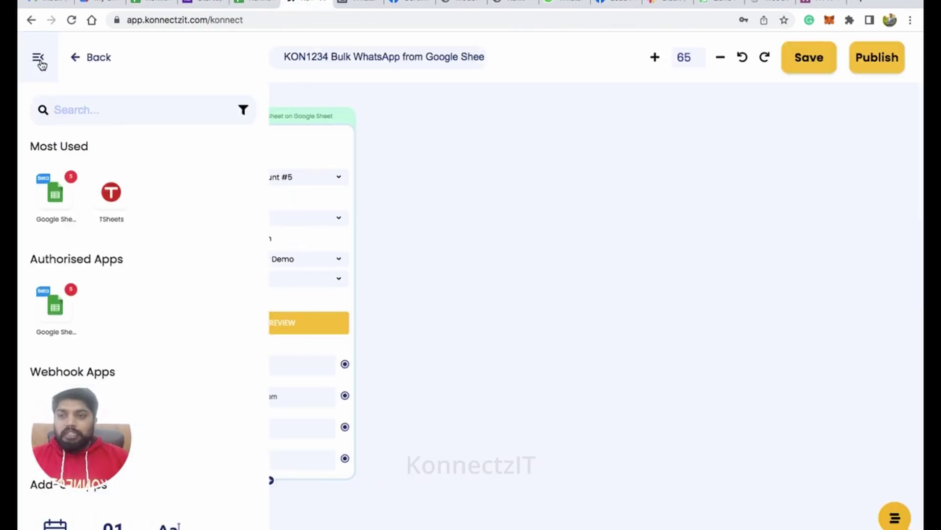
{"action": "left_click", "coordinate": [86, 112]}
{"action": "type", "text": "whats"}
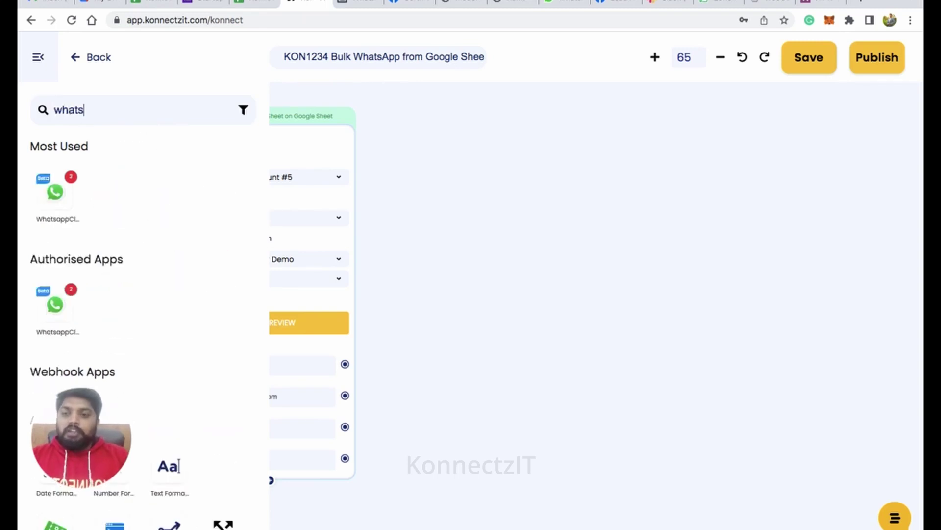
{"action": "left_click_drag", "start_coordinate": [146, 183], "coordinate": [461, 149]}
{"action": "left_click", "coordinate": [39, 60]}
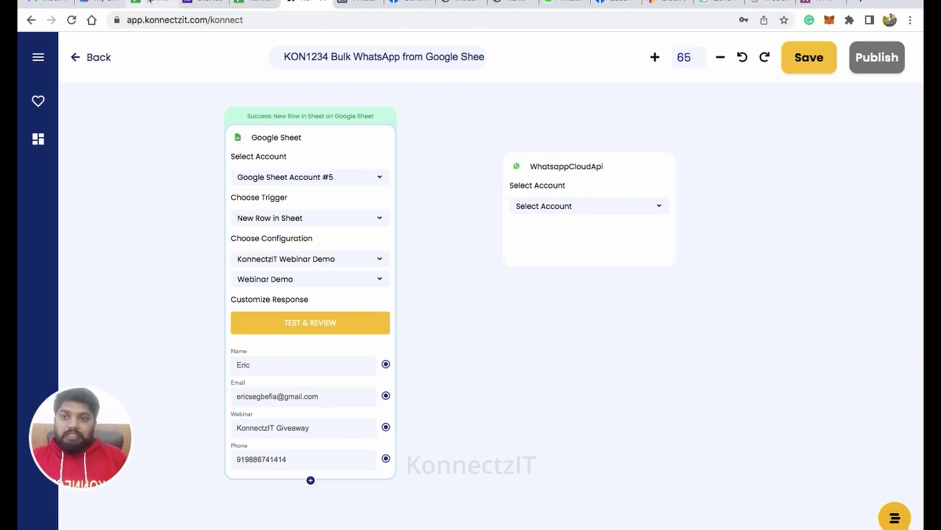
Step: Review the Webinar column entries in the KonnectzIT Webinar Demo spreadsheet, then return to the KonnectzIT workflow
{"action": "left_click", "coordinate": [148, 3]}
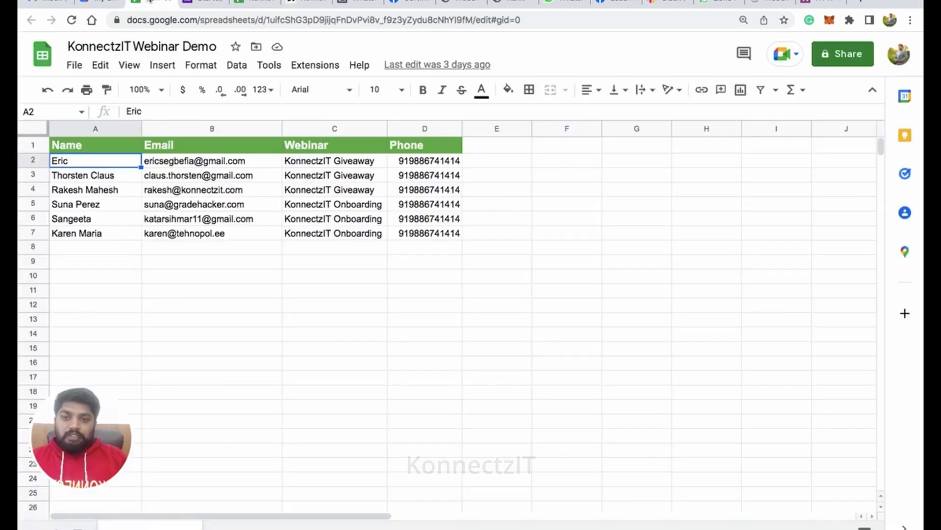
{"action": "left_click", "coordinate": [329, 166]}
{"action": "left_click", "coordinate": [340, 210]}
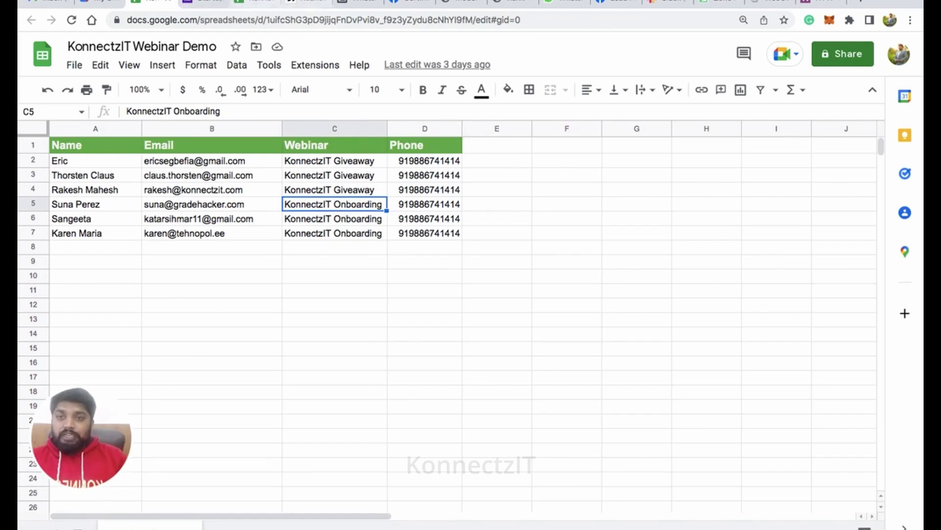
{"action": "left_click", "coordinate": [302, 3]}
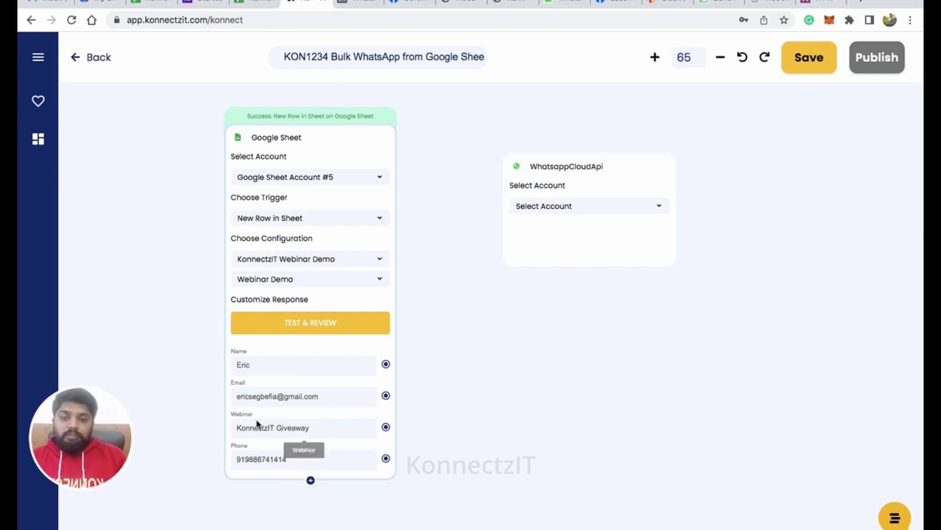
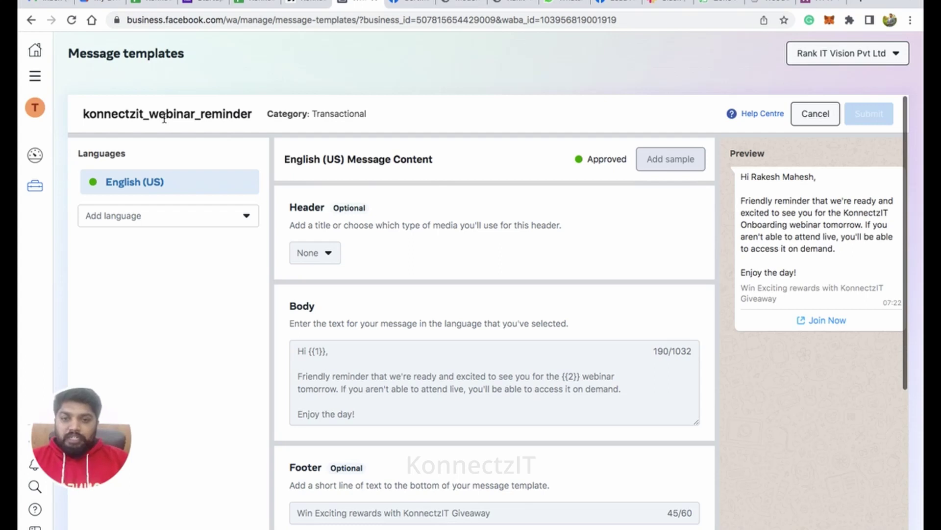
Step: Examine the konnectzit_webinar_reminder template's name, greeting, body and footer in WhatsApp message templates, and return to the KonnectzIT workflow
{"action": "double_click", "coordinate": [175, 115]}
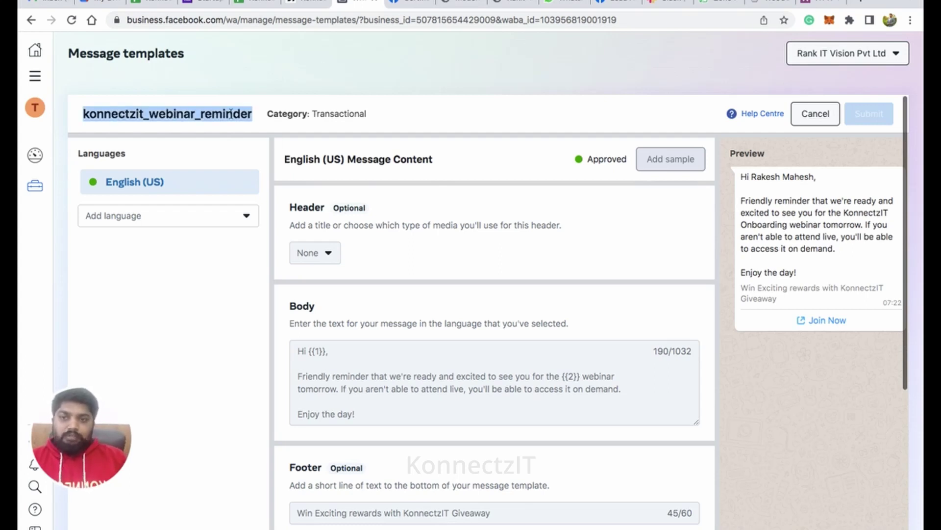
{"action": "left_click", "coordinate": [771, 176]}
{"action": "double_click", "coordinate": [770, 176]}
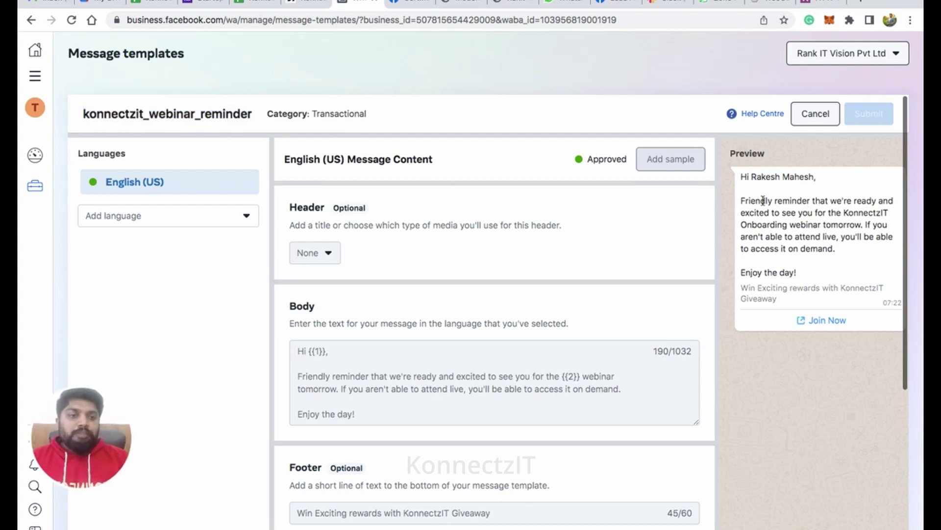
{"action": "double_click", "coordinate": [763, 200]}
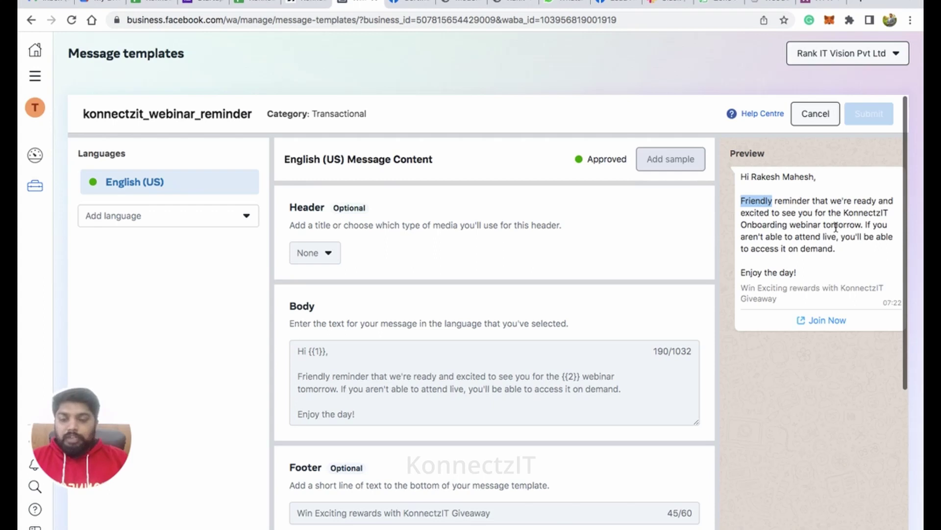
{"action": "triple_click", "coordinate": [771, 227]}
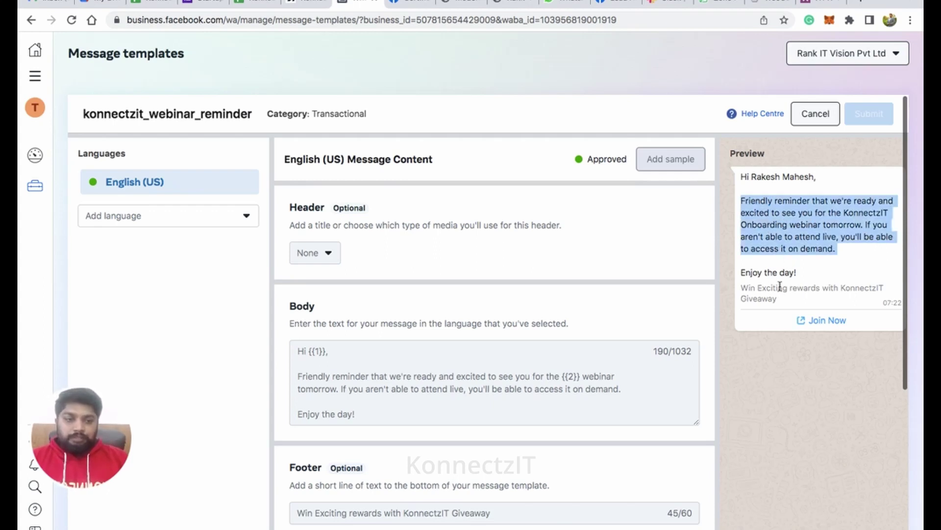
{"action": "left_click_drag", "start_coordinate": [741, 288], "coordinate": [777, 297]}
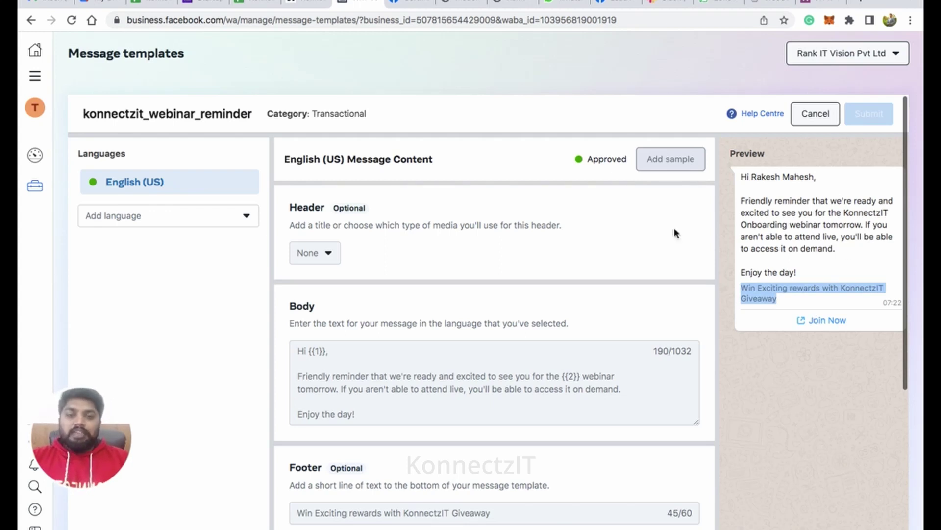
{"action": "left_click", "coordinate": [308, 5]}
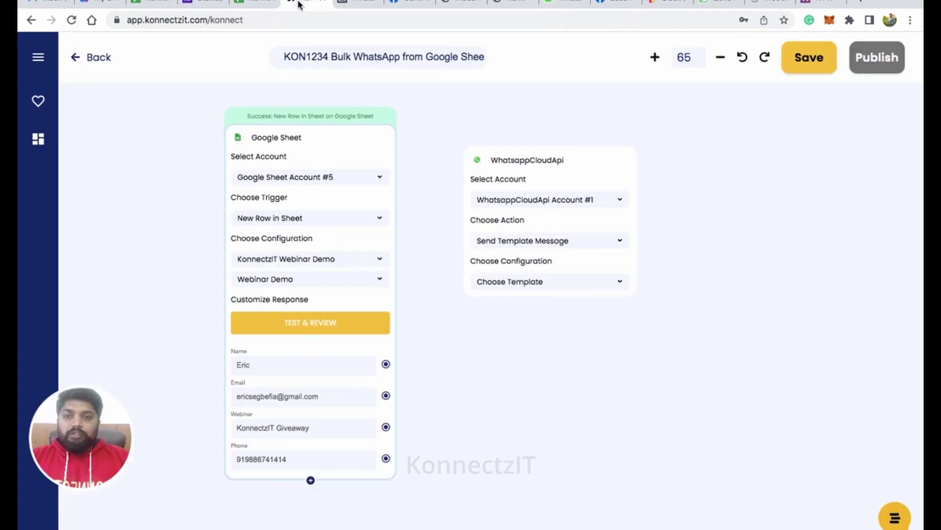
Step: Set the WhatsappCloudApi card's template to konnectzit_webinar_reminder and its language code to en_US
{"action": "left_click", "coordinate": [527, 286]}
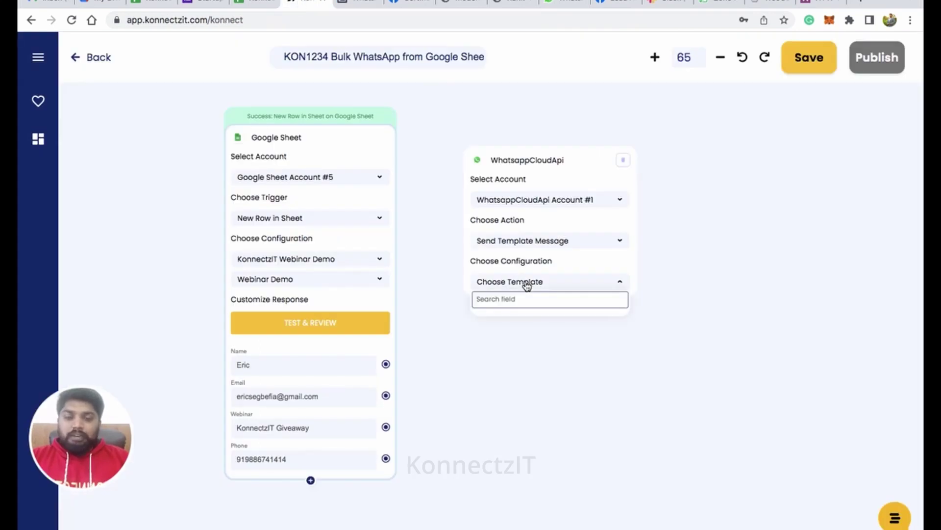
{"action": "scroll", "coordinate": [534, 330], "scroll_direction": "down", "scroll_amount": 3}
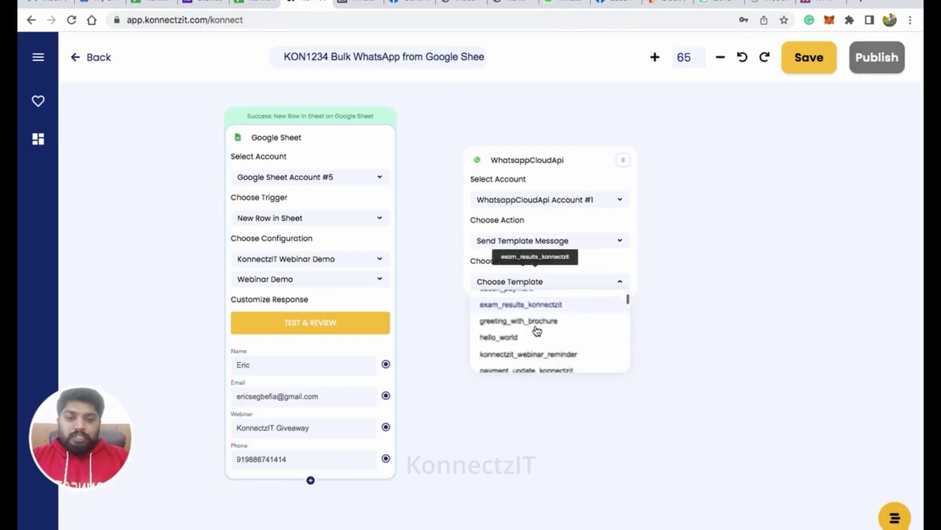
{"action": "left_click", "coordinate": [538, 339]}
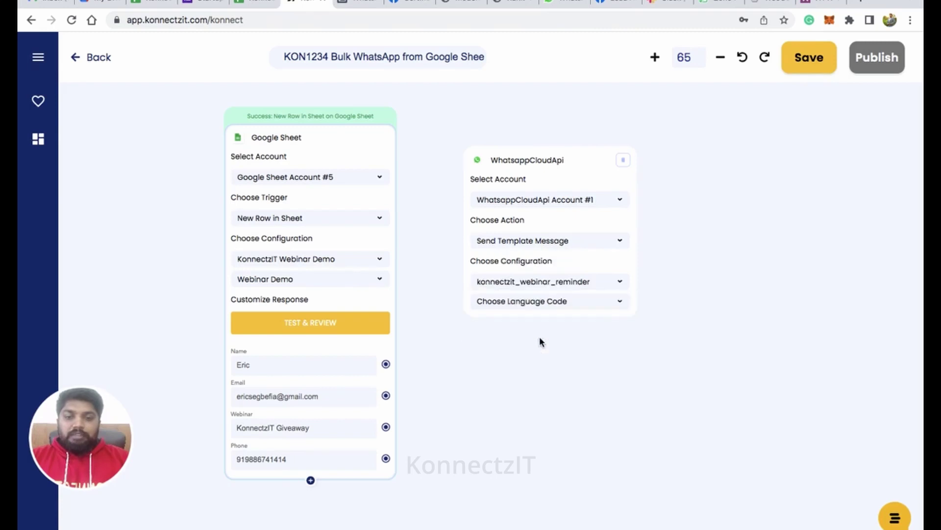
{"action": "left_click", "coordinate": [549, 307]}
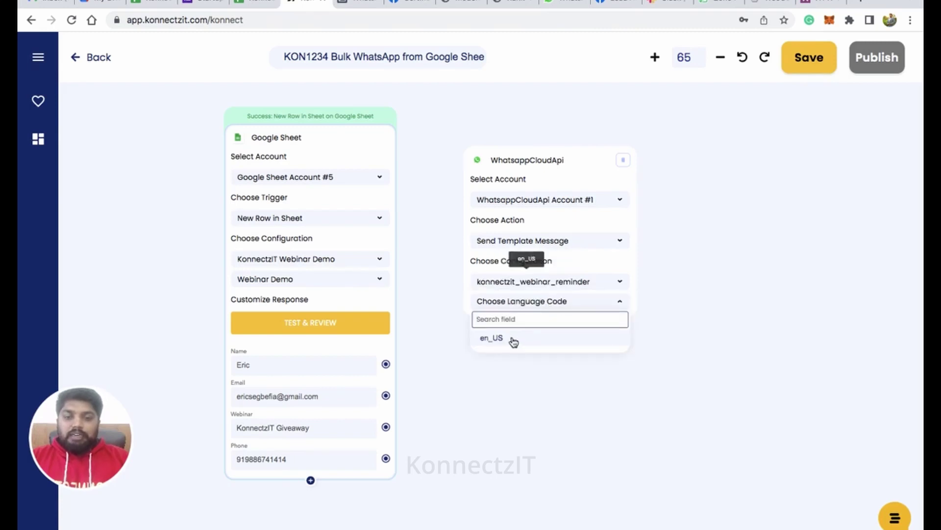
{"action": "left_click", "coordinate": [507, 342]}
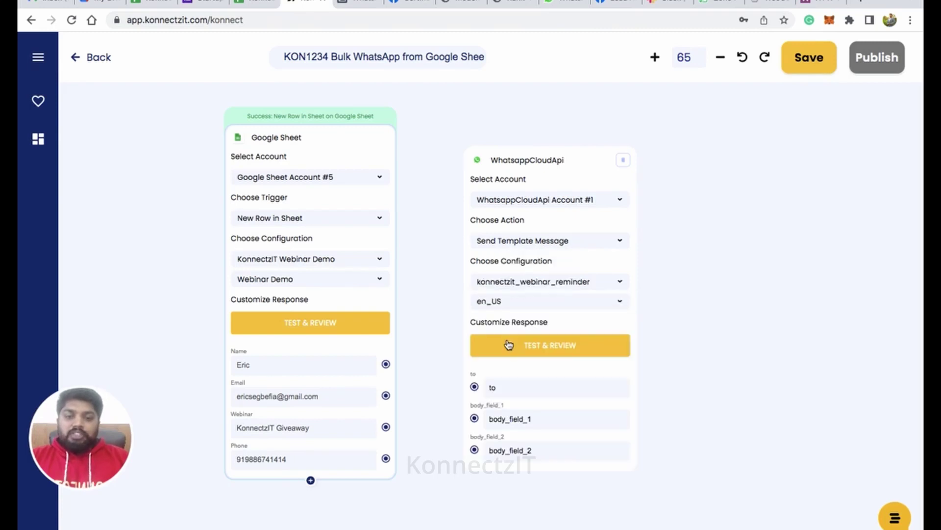
Step: Map the sheet's Phone to to, Webinar to body_field_2 and Name to body_field_1, and test the WhatsappCloudApi action
{"action": "left_click_drag", "start_coordinate": [387, 458], "coordinate": [475, 389]}
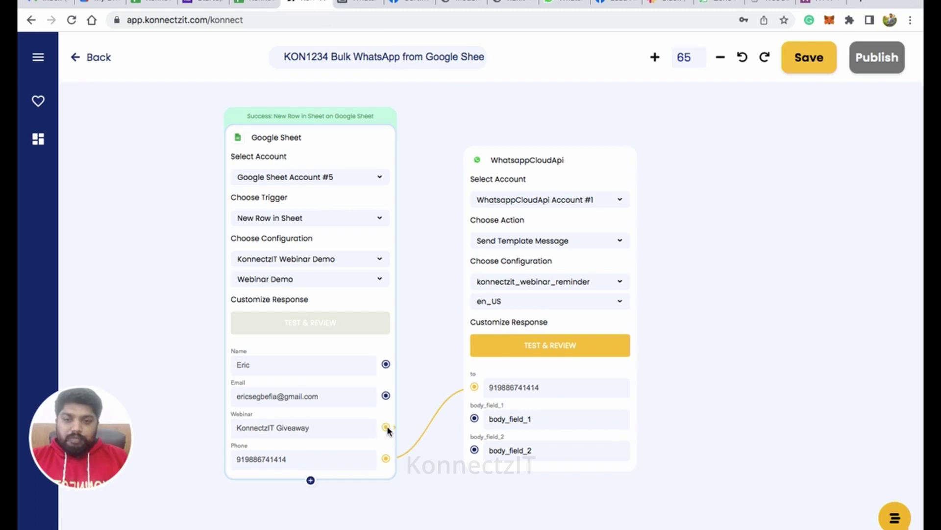
{"action": "left_click_drag", "start_coordinate": [387, 427], "coordinate": [474, 448]}
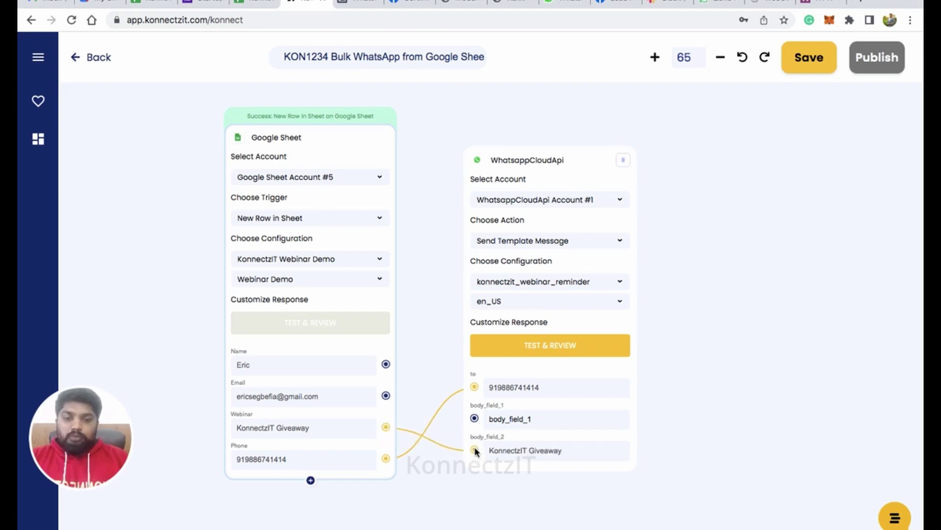
{"action": "left_click_drag", "start_coordinate": [387, 363], "coordinate": [475, 418]}
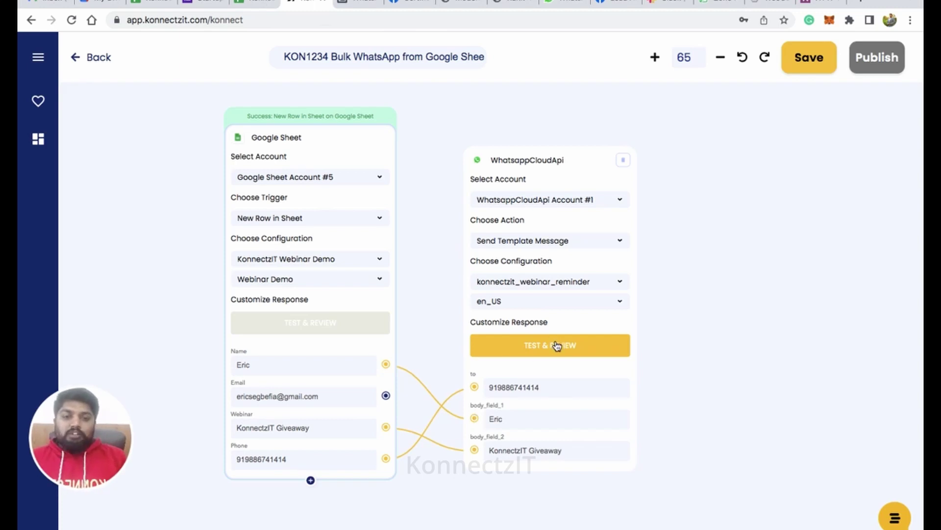
{"action": "left_click", "coordinate": [557, 346]}
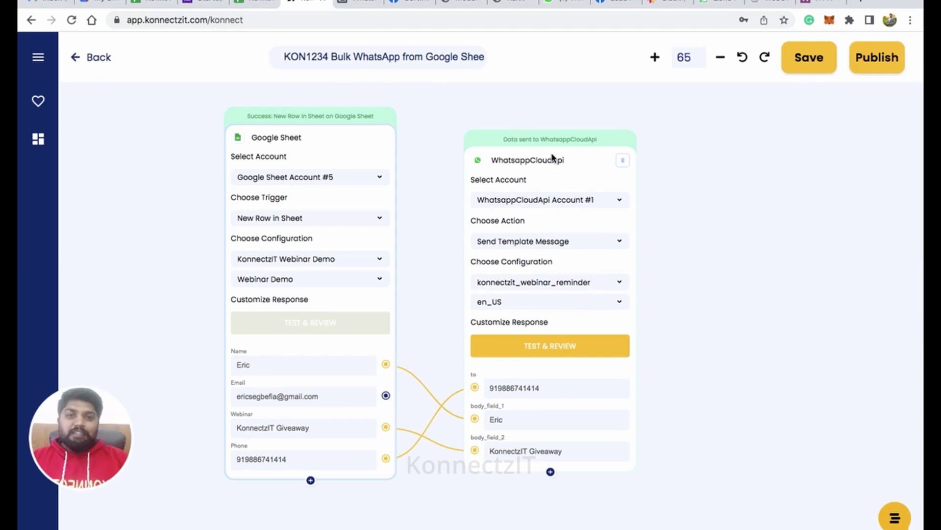
Step: Switch to WhatsApp Web and check the test reminder's greeting, body text and Join Now link target without opening the link
{"action": "left_click", "coordinate": [559, 3]}
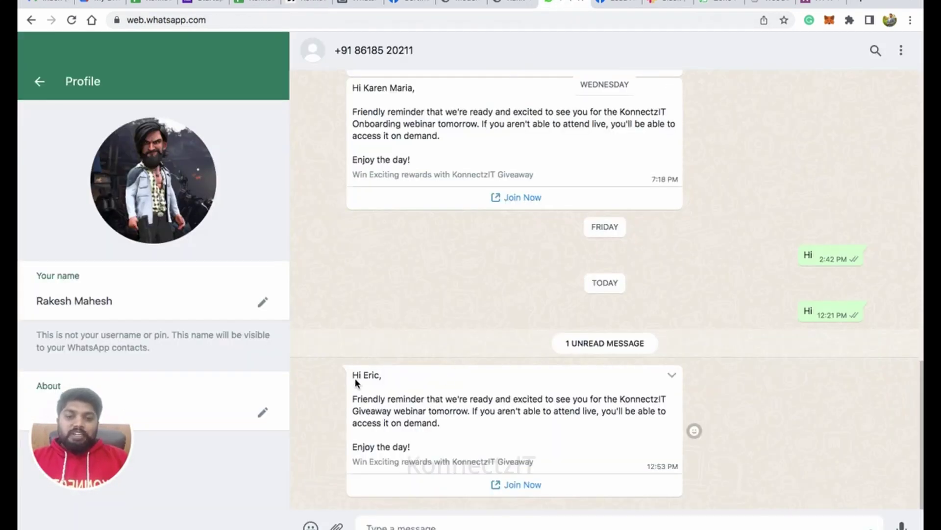
{"action": "left_click_drag", "start_coordinate": [353, 374], "coordinate": [540, 464]}
{"action": "left_click", "coordinate": [393, 420]}
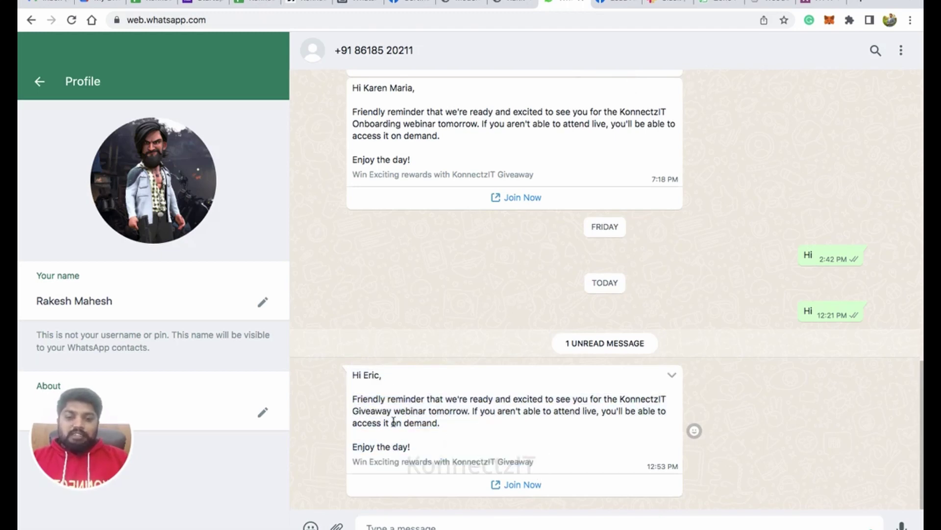
{"action": "double_click", "coordinate": [372, 376]}
{"action": "left_click_drag", "start_coordinate": [378, 398], "coordinate": [416, 429]}
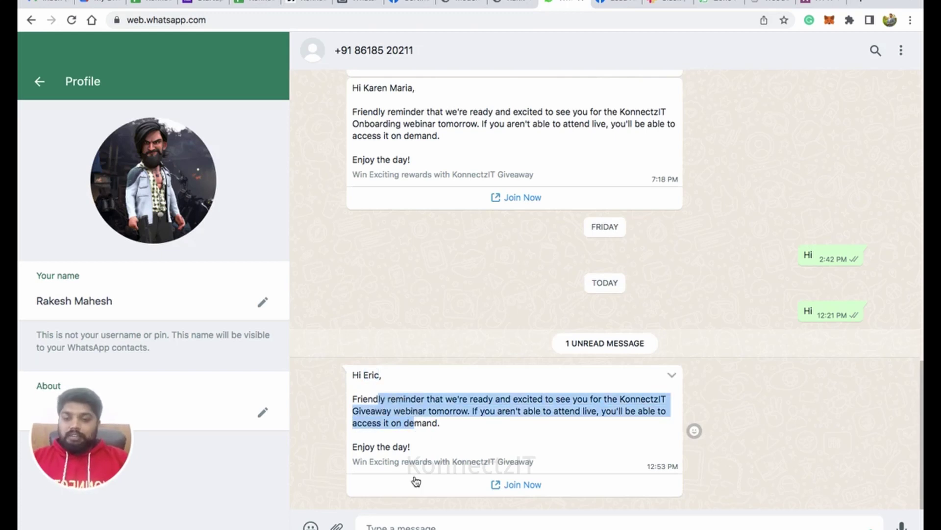
{"action": "left_click", "coordinate": [518, 486]}
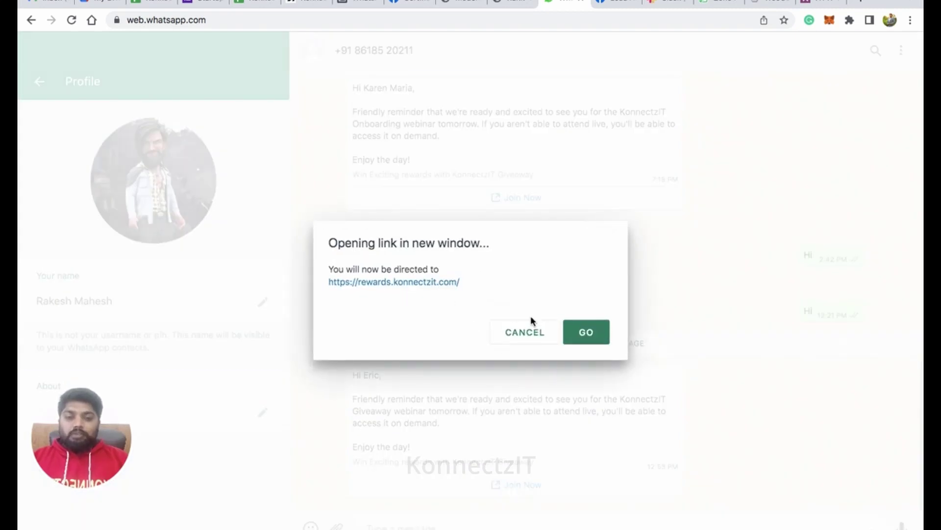
{"action": "left_click", "coordinate": [525, 332]}
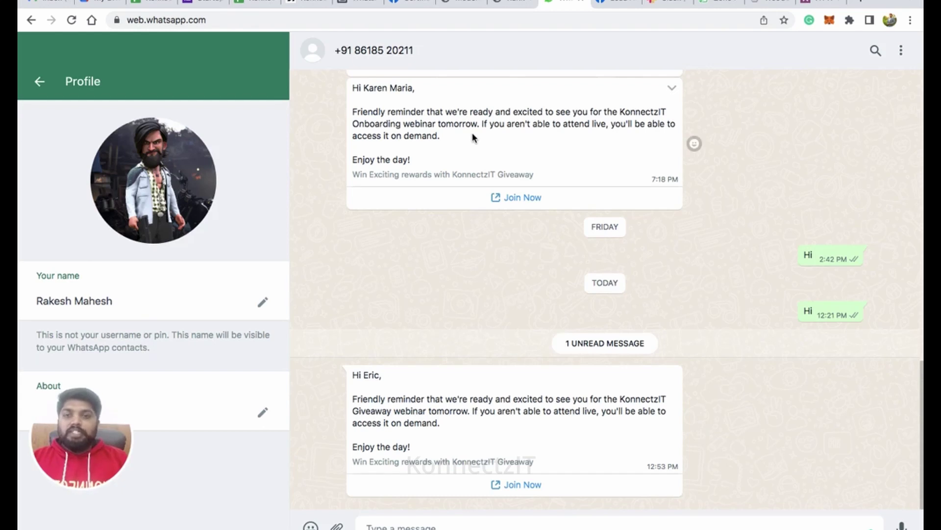
Step: Return to the KonnectzIT workflow, publish it and dismiss the confirmation
{"action": "left_click", "coordinate": [306, 2]}
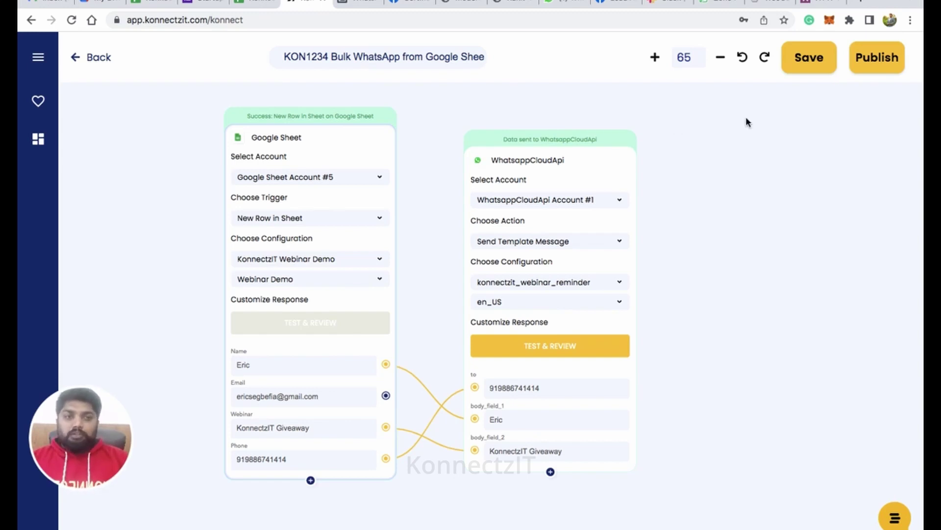
{"action": "left_click", "coordinate": [867, 67]}
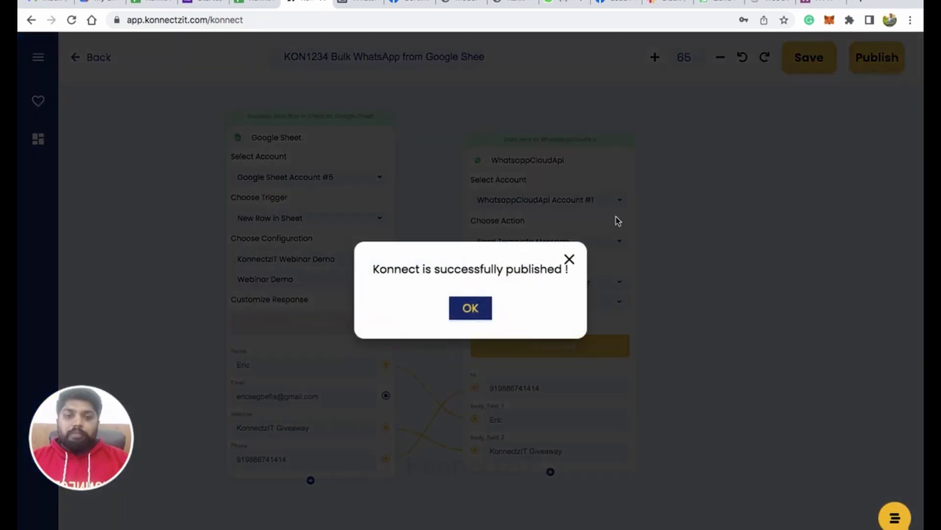
{"action": "left_click", "coordinate": [476, 312]}
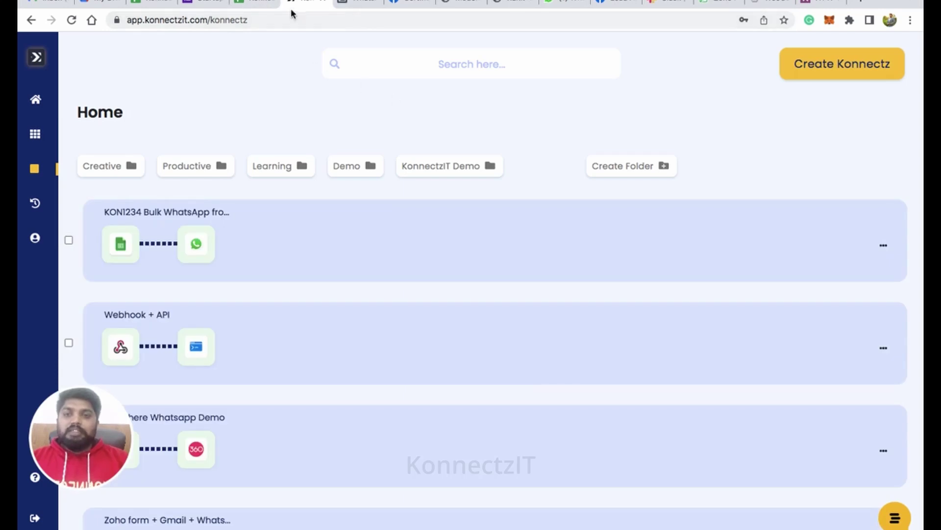
Step: Switch to the KonnectzIT Webinar Demo spreadsheet, go over the Name column and select cell A2 as the starting row
{"action": "left_click", "coordinate": [150, 2]}
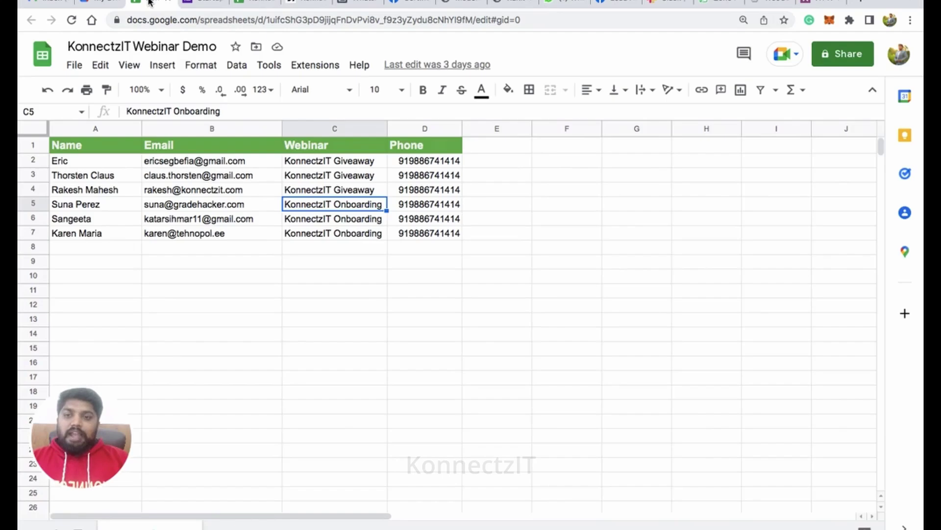
{"action": "left_click", "coordinate": [112, 167]}
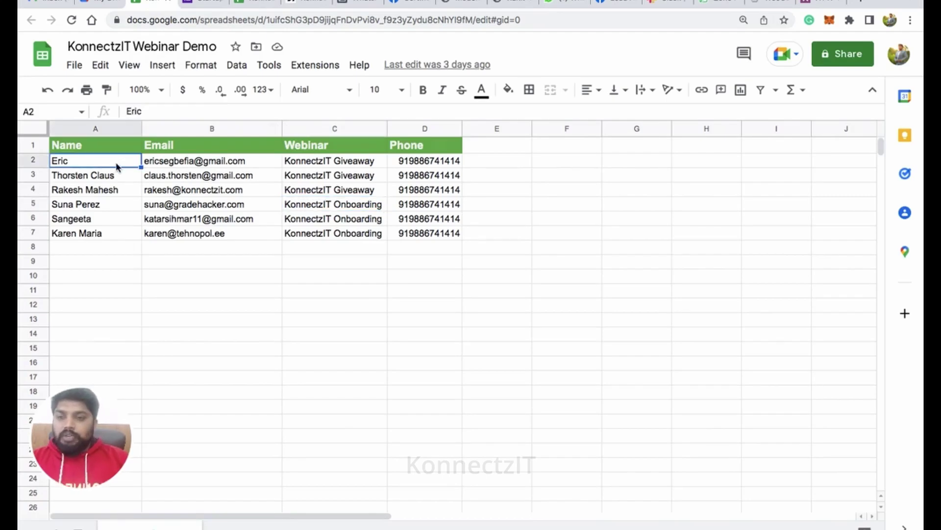
{"action": "left_click", "coordinate": [118, 184]}
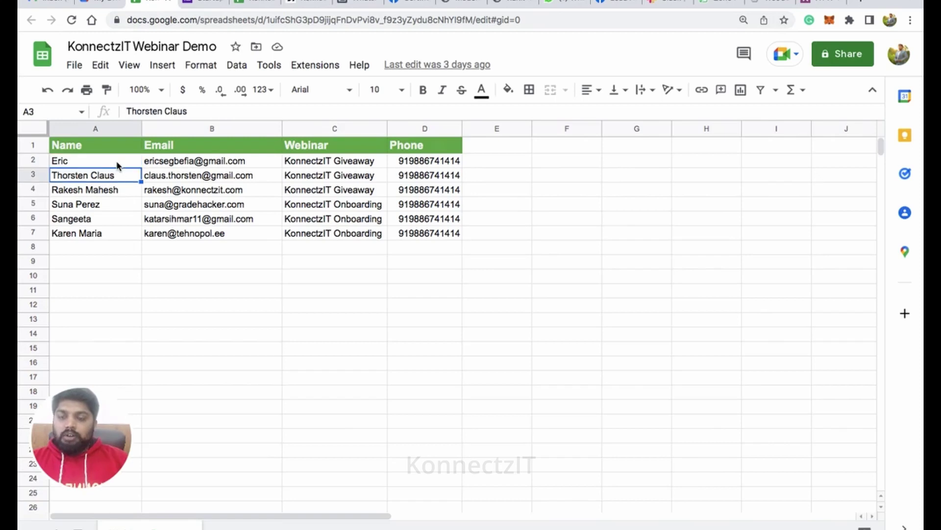
{"action": "left_click", "coordinate": [118, 166]}
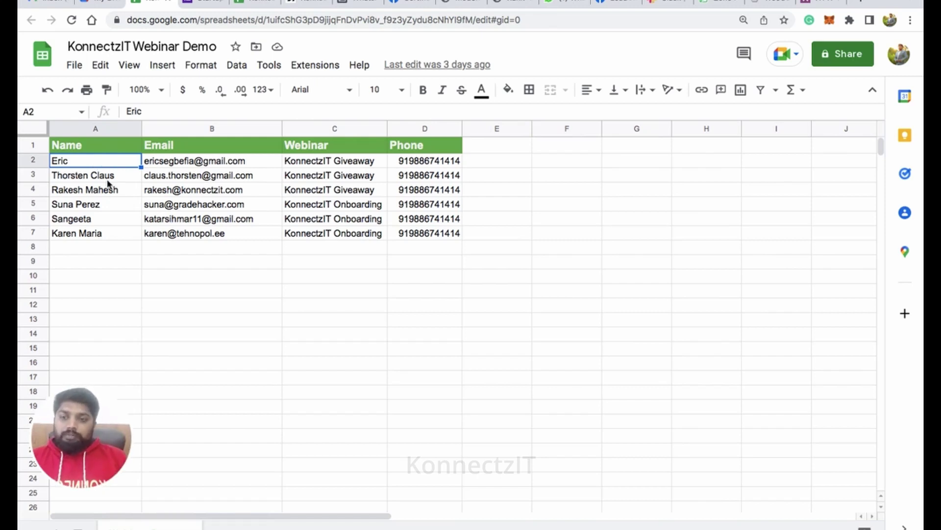
{"action": "left_click", "coordinate": [111, 206]}
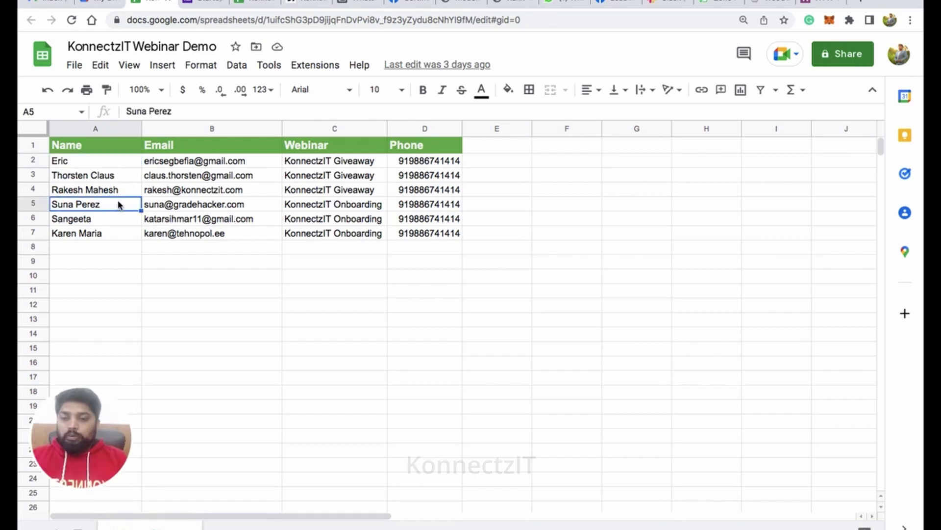
{"action": "left_click", "coordinate": [111, 162]}
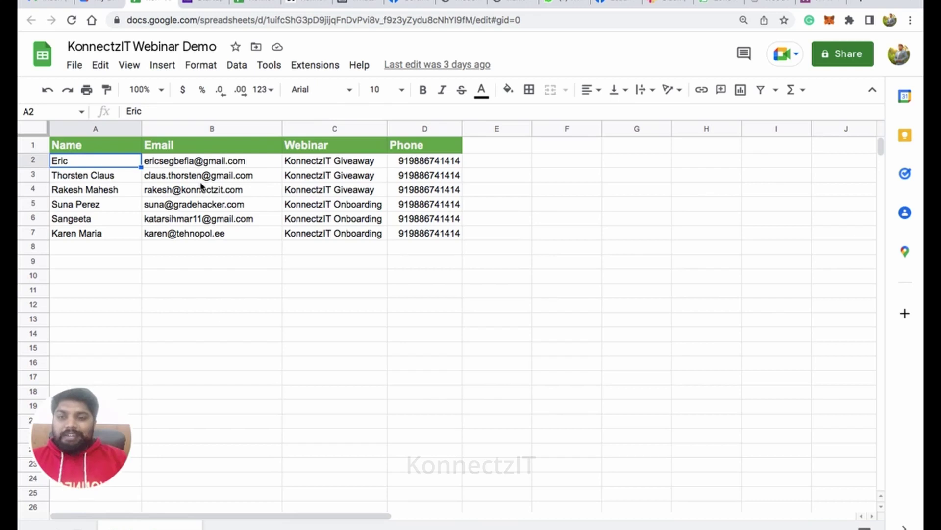
Step: Open the spreadsheet's Apps Script project Konnect-81065-KON1234 Bulk WhatsApp from Google Sheets New Row
{"action": "left_click", "coordinate": [317, 71]}
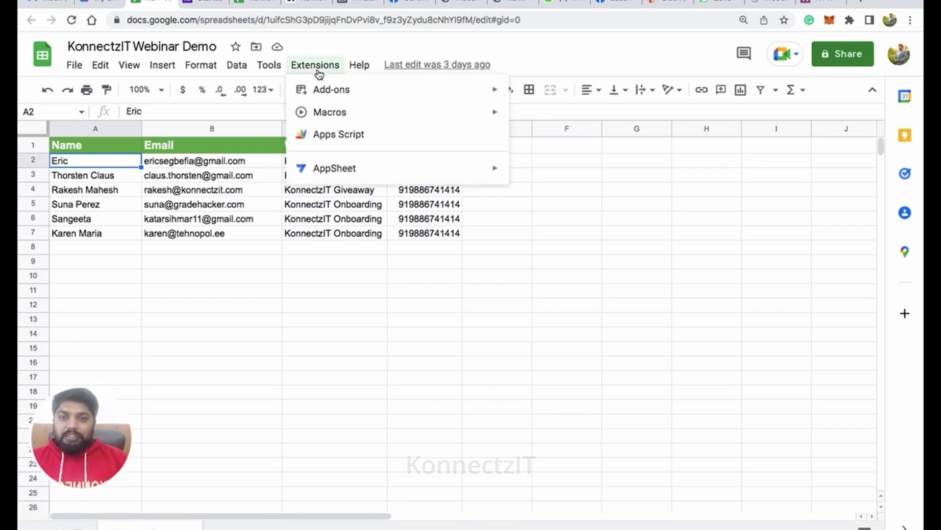
{"action": "left_click", "coordinate": [335, 137]}
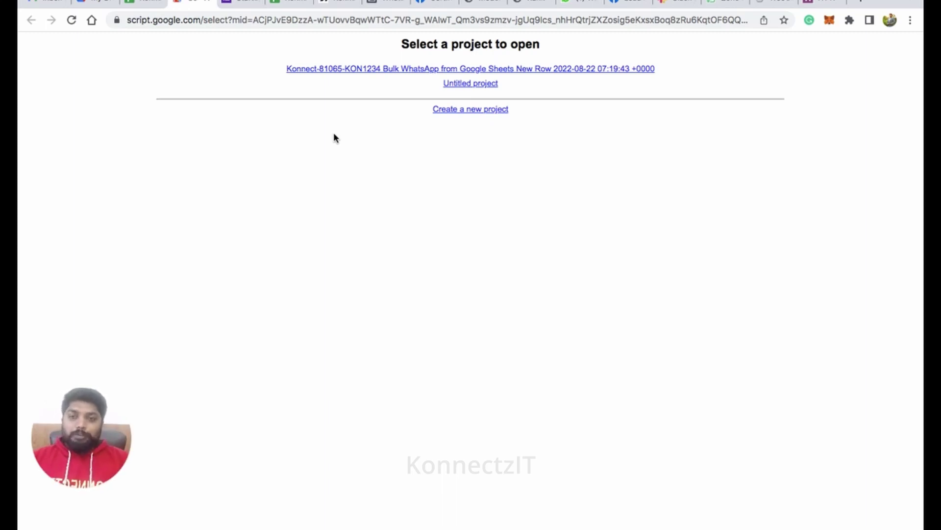
{"action": "left_click", "coordinate": [383, 73]}
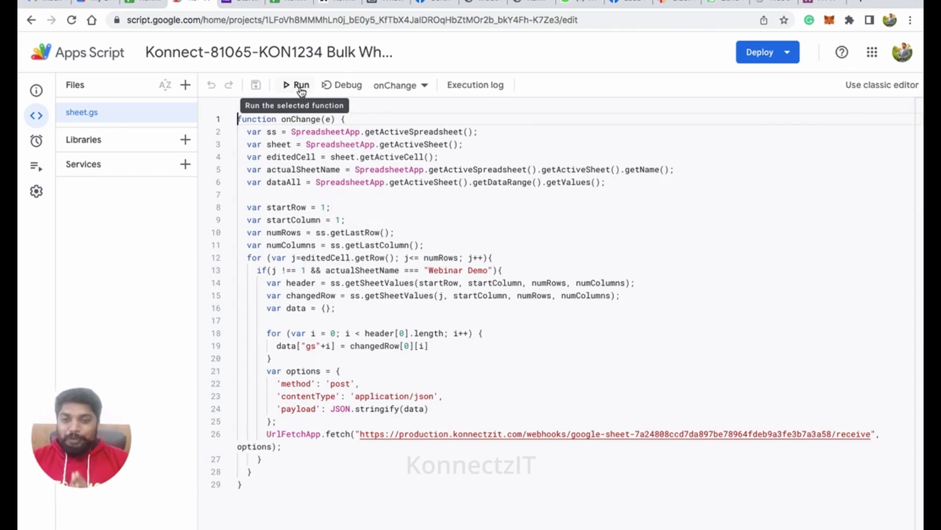
Step: Check the starting cell in the spreadsheet, return to the Apps Script project and run the onChange function
{"action": "left_click", "coordinate": [143, 4]}
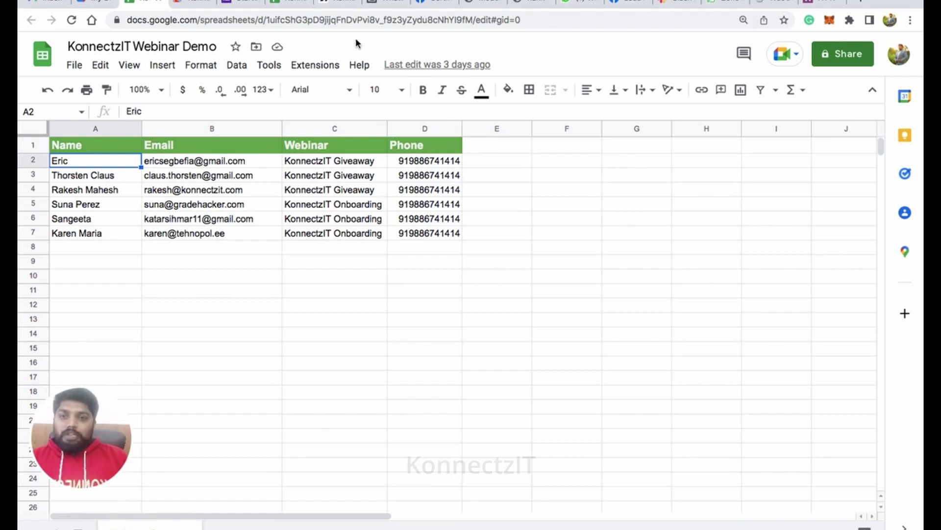
{"action": "left_click", "coordinate": [186, 2]}
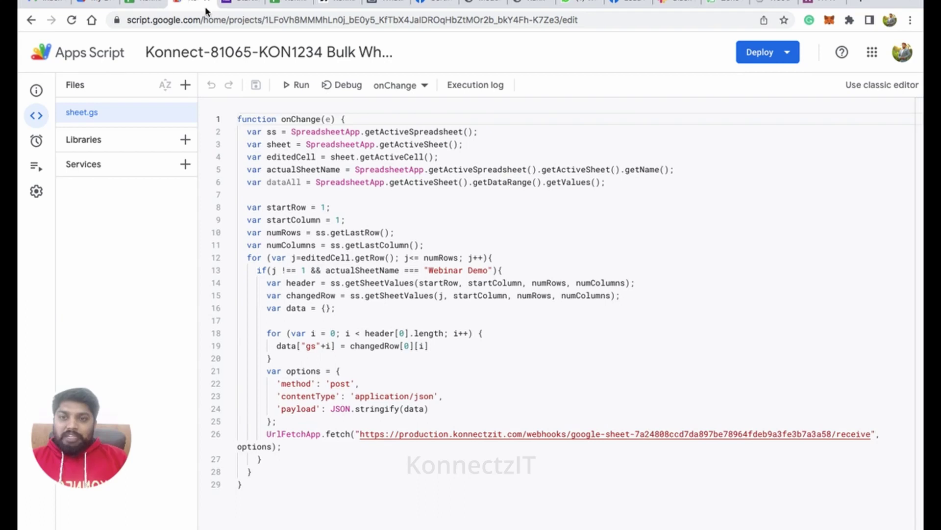
{"action": "left_click", "coordinate": [297, 87]}
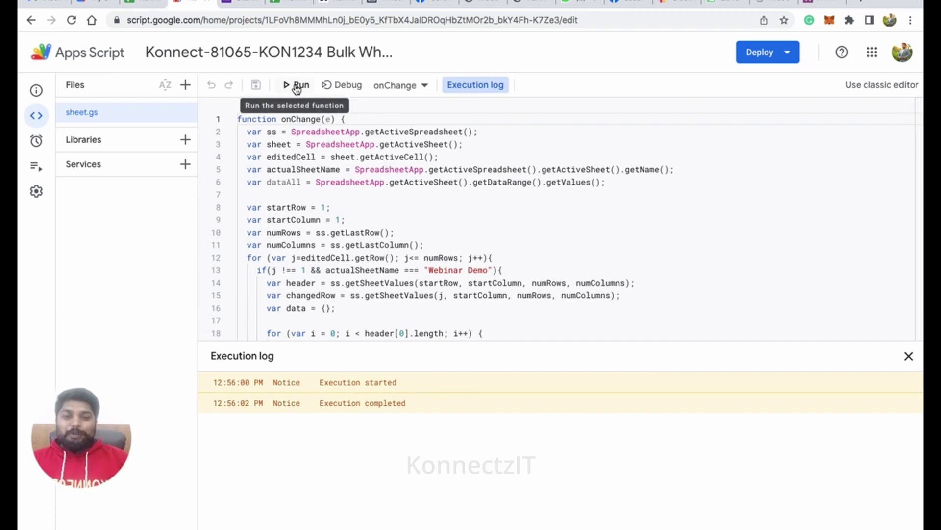
Step: Switch to WhatsApp Web and compare the greetings and webinar names in the reminders sent for each sheet row
{"action": "left_click", "coordinate": [579, 2]}
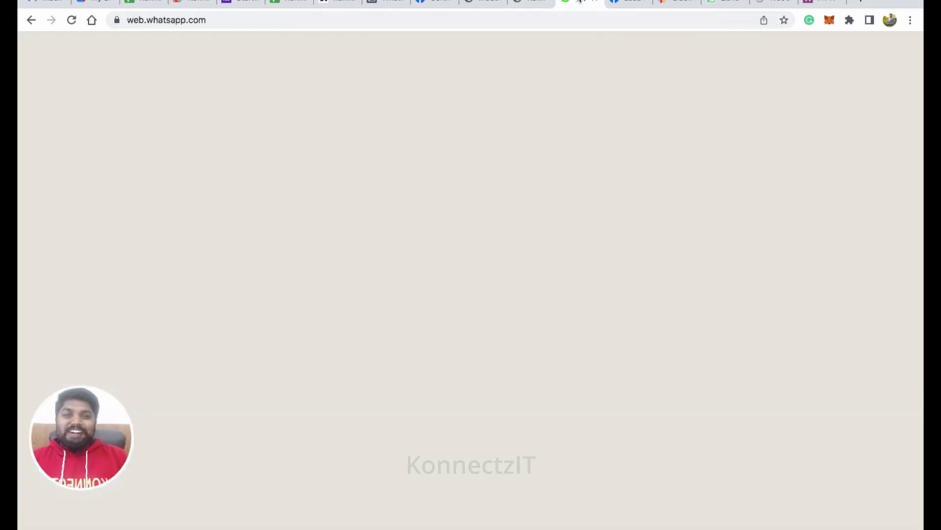
{"action": "scroll", "coordinate": [575, 293], "scroll_direction": "down", "scroll_amount": 5}
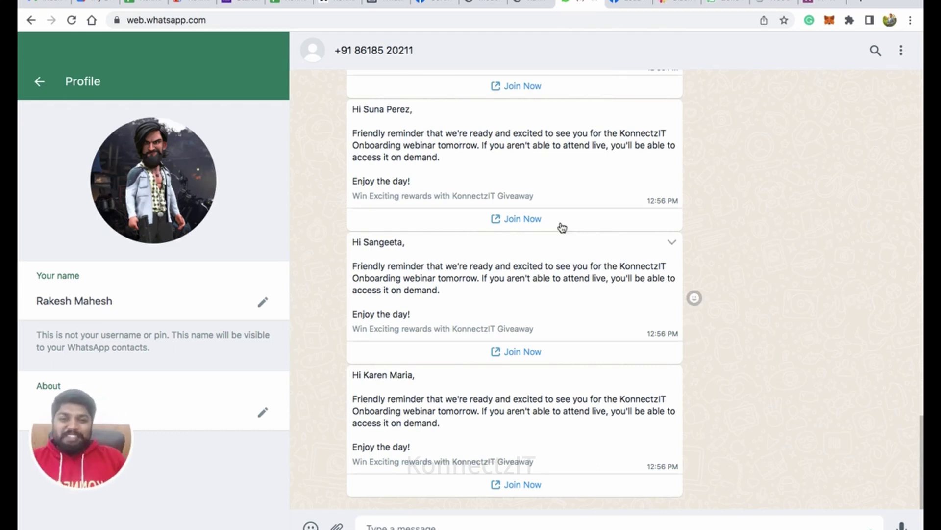
{"action": "scroll", "coordinate": [559, 225], "scroll_direction": "up", "scroll_amount": 5}
{"action": "scroll", "coordinate": [547, 170], "scroll_direction": "up", "scroll_amount": 1}
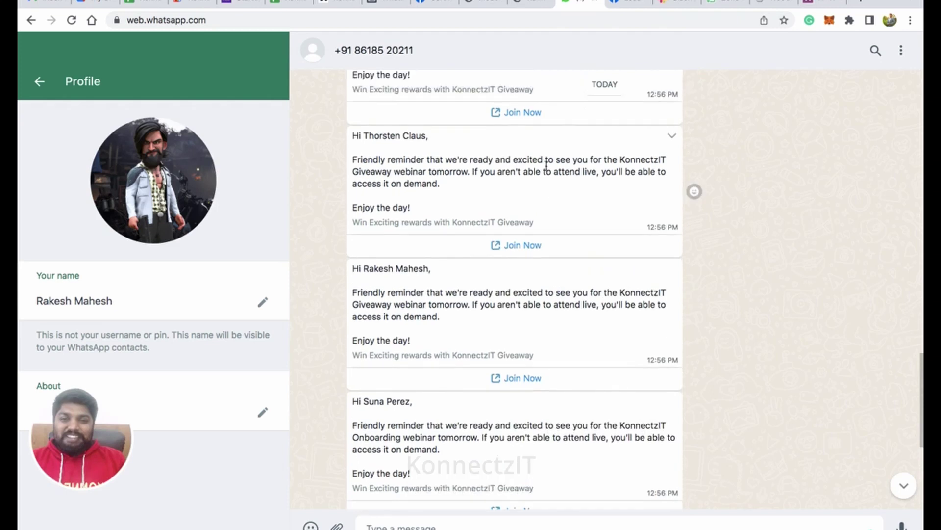
{"action": "scroll", "coordinate": [548, 170], "scroll_direction": "up", "scroll_amount": 5}
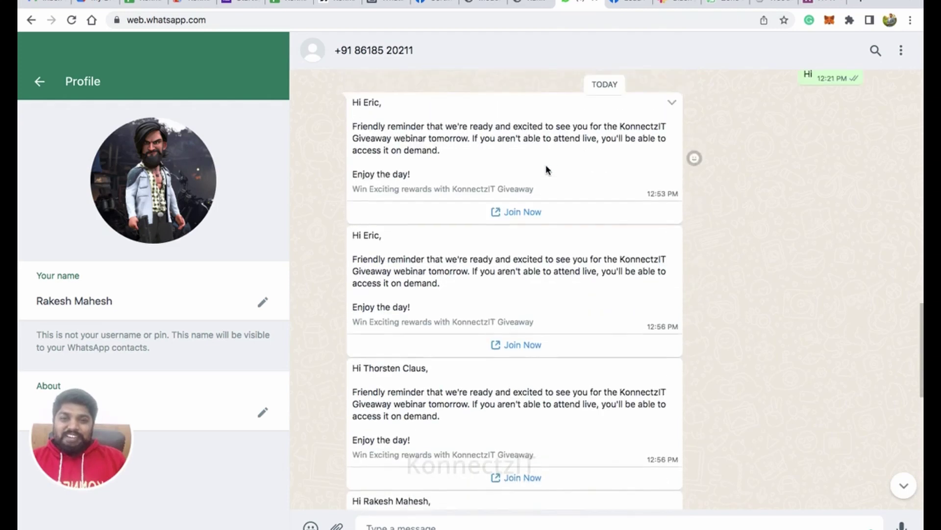
{"action": "double_click", "coordinate": [372, 104]}
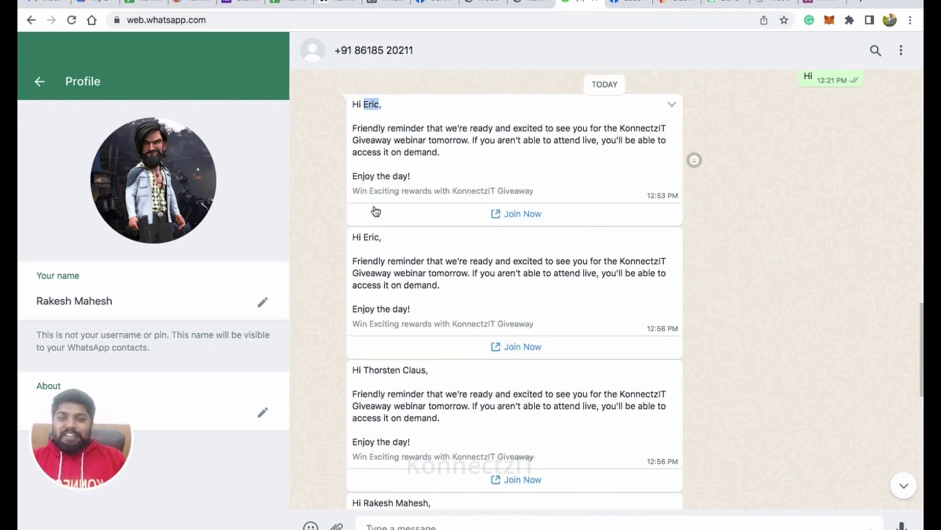
{"action": "double_click", "coordinate": [374, 236]}
{"action": "scroll", "coordinate": [427, 272], "scroll_direction": "down", "scroll_amount": 2}
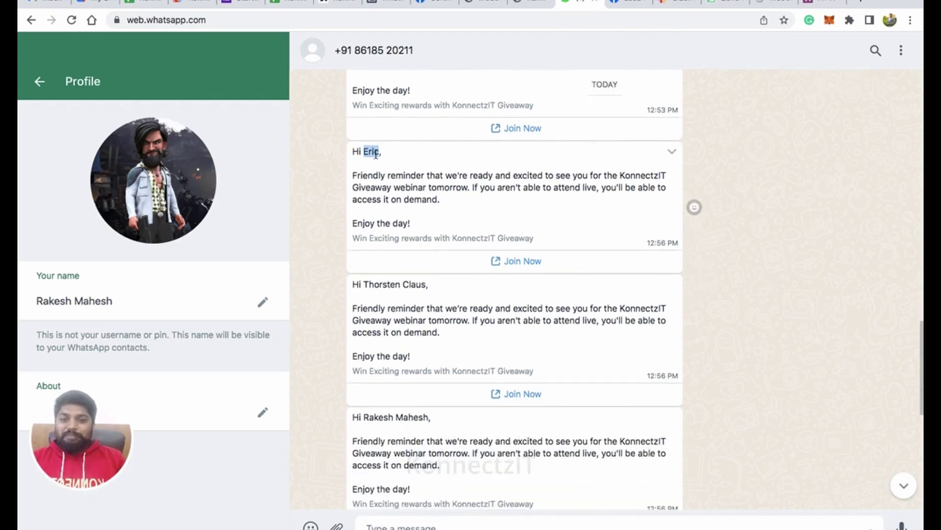
Step: Switch to the KonnectzIT Webinar Demo spreadsheet, then compare its names with the greetings of the reminders received in WhatsApp Web
{"action": "left_click", "coordinate": [149, 3]}
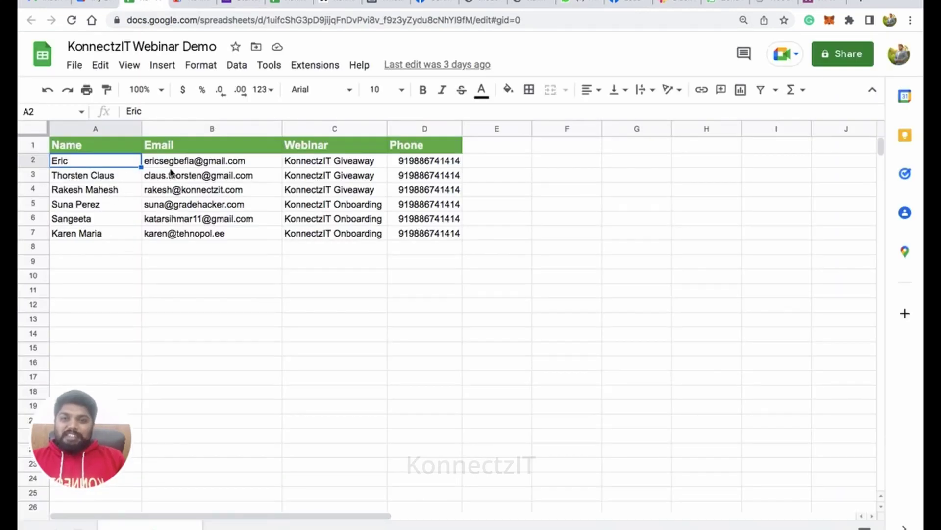
{"action": "left_click", "coordinate": [574, 4]}
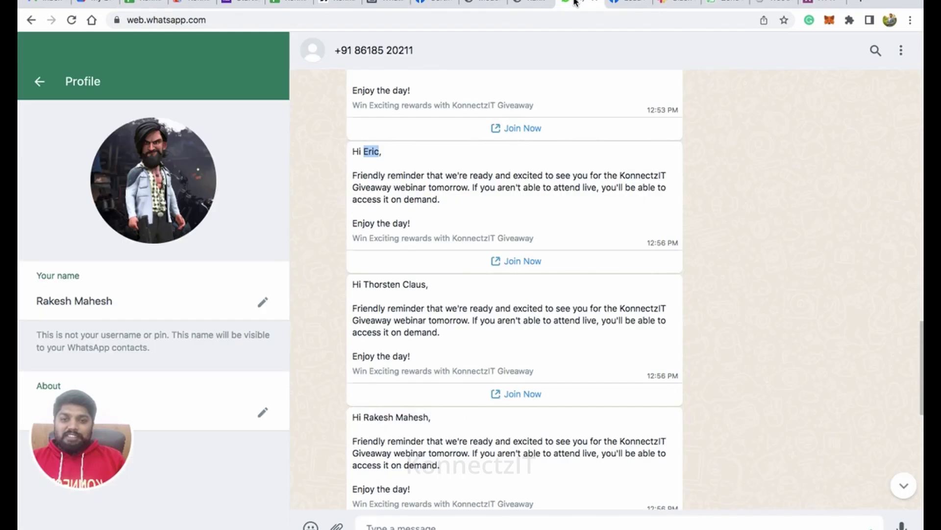
{"action": "scroll", "coordinate": [397, 284], "scroll_direction": "down", "scroll_amount": 3}
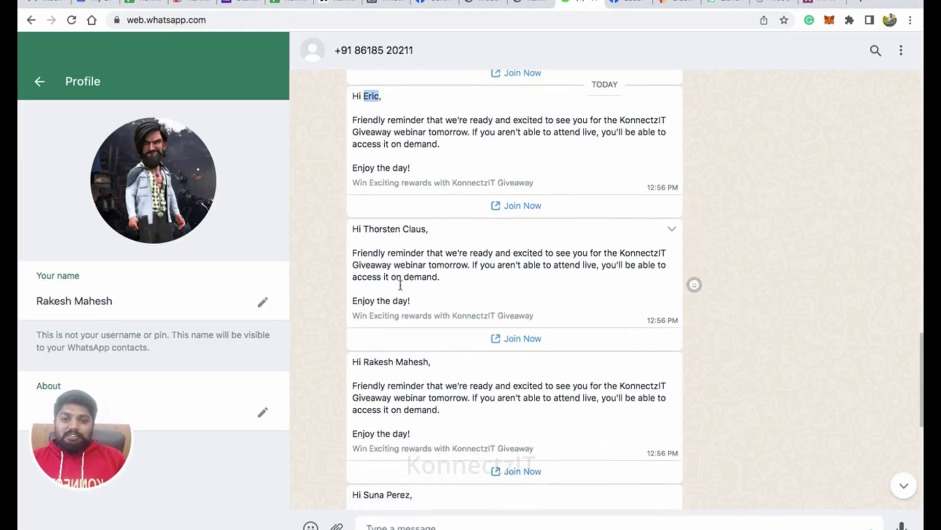
{"action": "scroll", "coordinate": [400, 287], "scroll_direction": "down", "scroll_amount": 6}
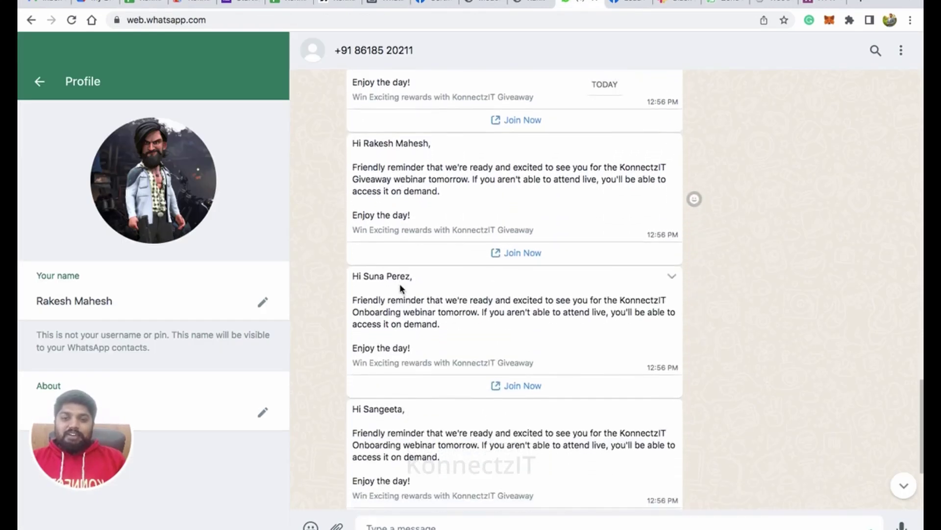
{"action": "scroll", "coordinate": [400, 288], "scroll_direction": "up", "scroll_amount": 7}
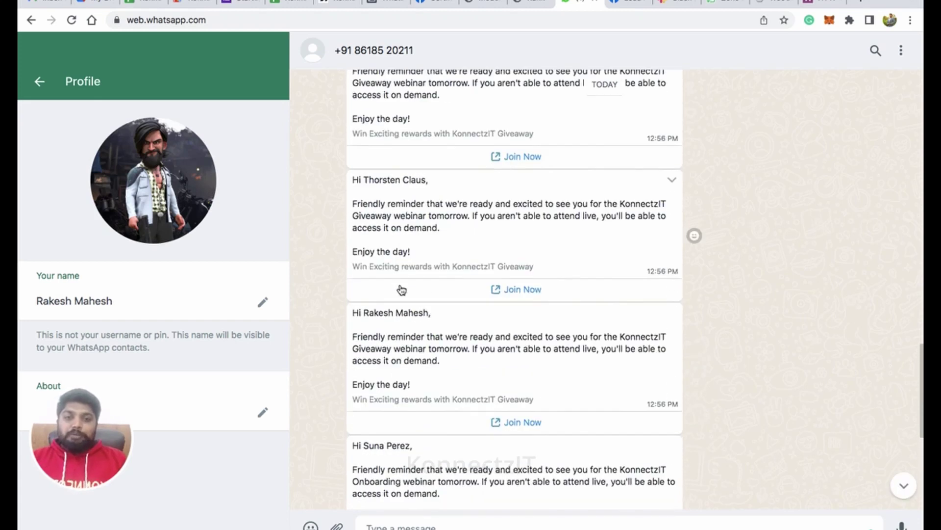
{"action": "scroll", "coordinate": [401, 284], "scroll_direction": "up", "scroll_amount": 1}
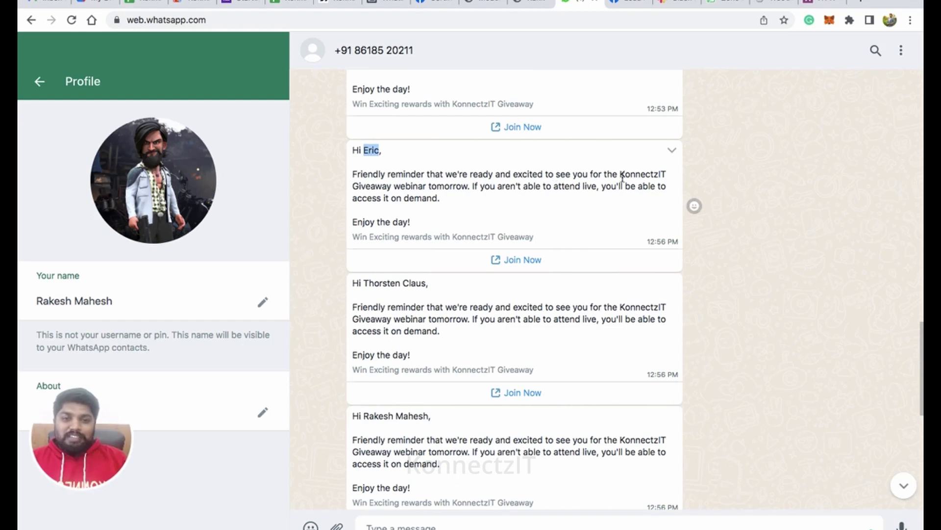
Step: Highlight the webinar names in the reminder messages, covering the KonnectzIT Giveaway and the KonnectzIT Onboarding webinar, and review the remaining reminders
{"action": "left_click_drag", "start_coordinate": [623, 175], "coordinate": [636, 175]}
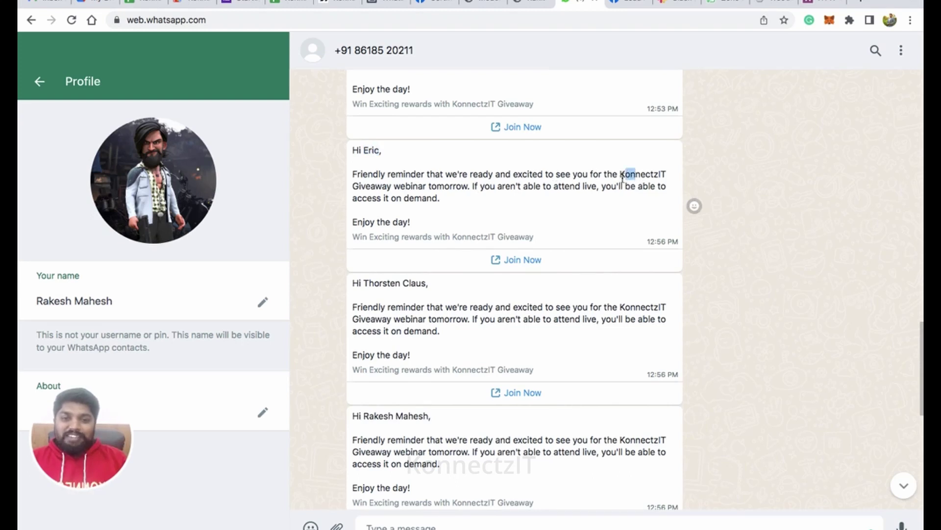
{"action": "double_click", "coordinate": [386, 187]}
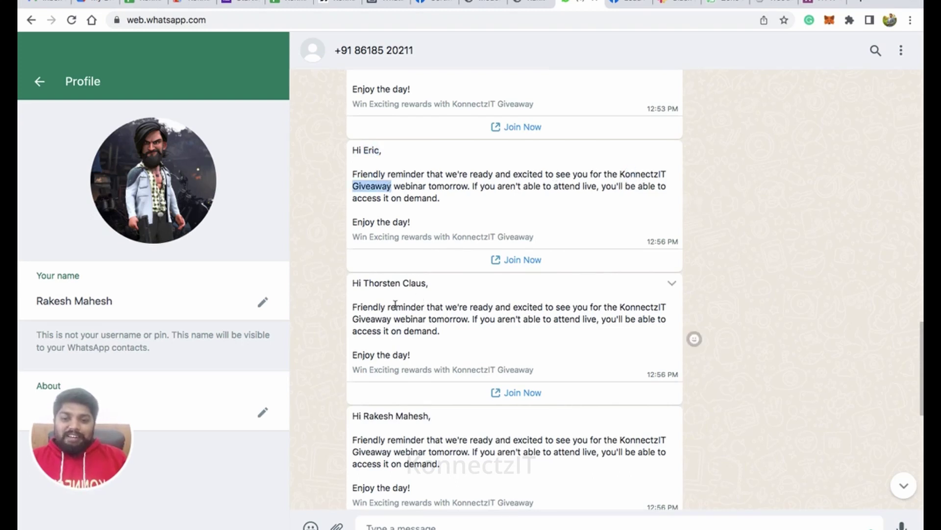
{"action": "double_click", "coordinate": [372, 324]}
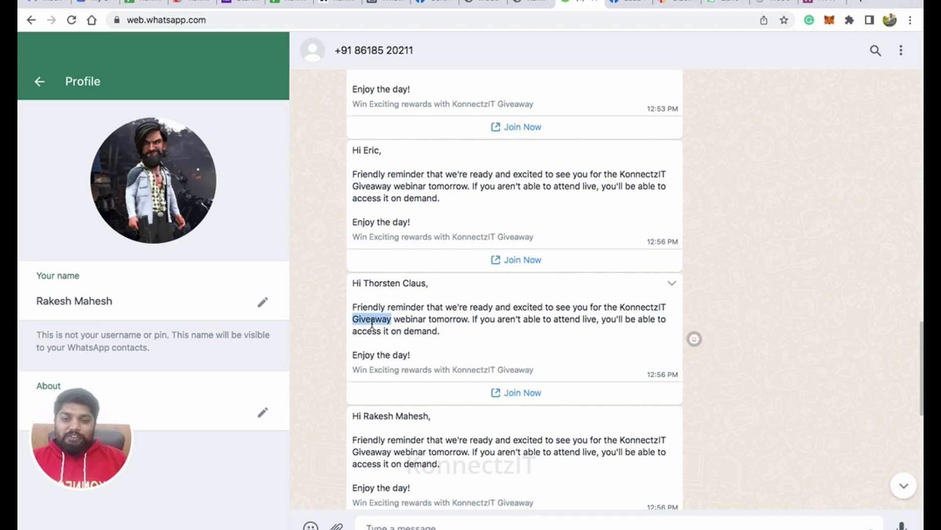
{"action": "double_click", "coordinate": [376, 451]}
{"action": "scroll", "coordinate": [377, 451], "scroll_direction": "down", "scroll_amount": 6}
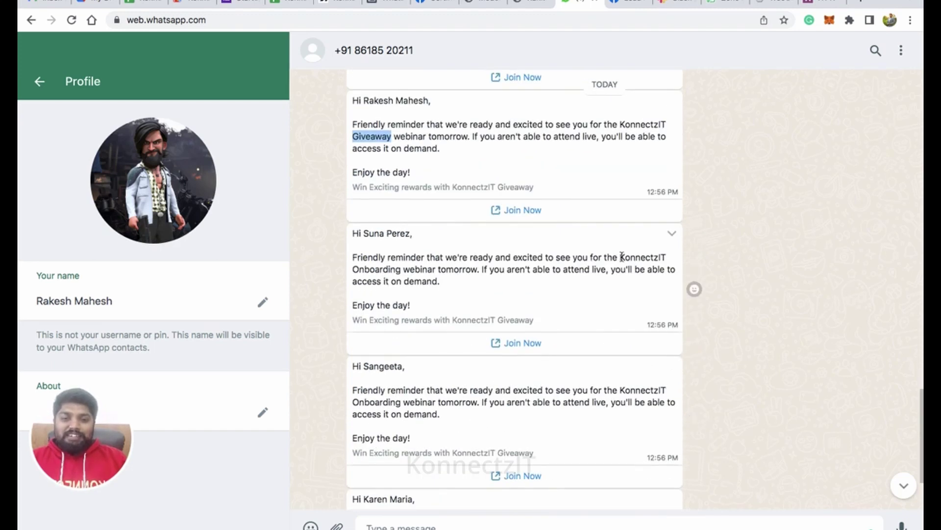
{"action": "left_click_drag", "start_coordinate": [620, 257], "coordinate": [436, 273]}
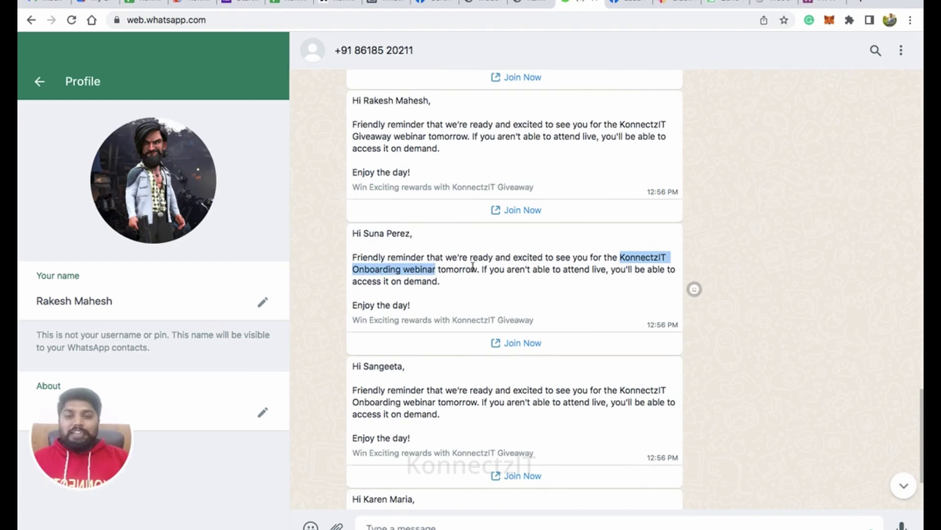
{"action": "scroll", "coordinate": [503, 266], "scroll_direction": "down", "scroll_amount": 3}
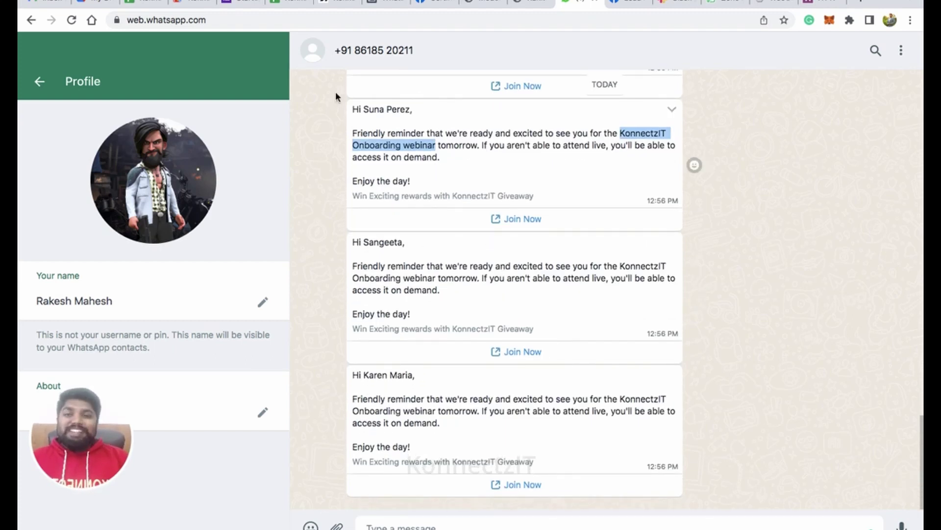
Step: Switch to KonnectzIT, open the KON1234 Bulk WhatsApp workflow in the editor and collapse the app list to show both connected cards
{"action": "left_click", "coordinate": [338, 3]}
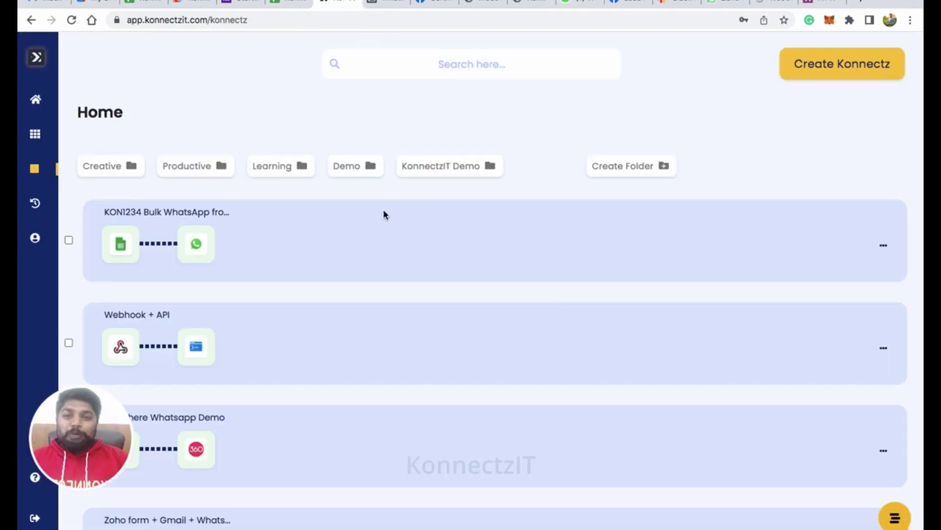
{"action": "left_click", "coordinate": [399, 252]}
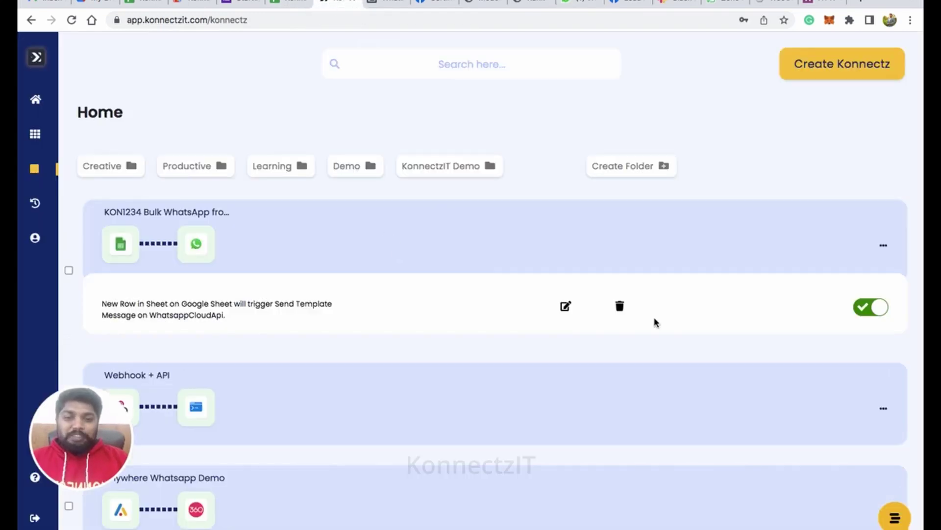
{"action": "left_click", "coordinate": [568, 306]}
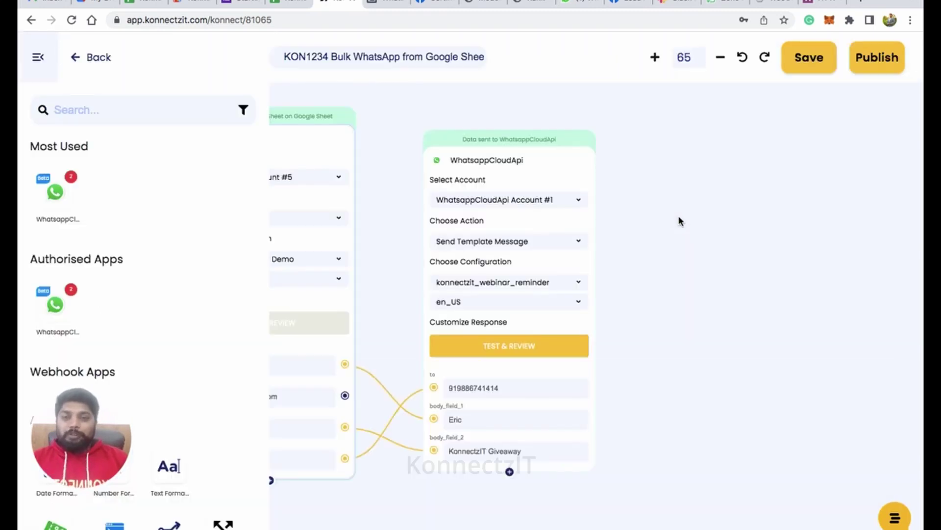
{"action": "left_click", "coordinate": [44, 62]}
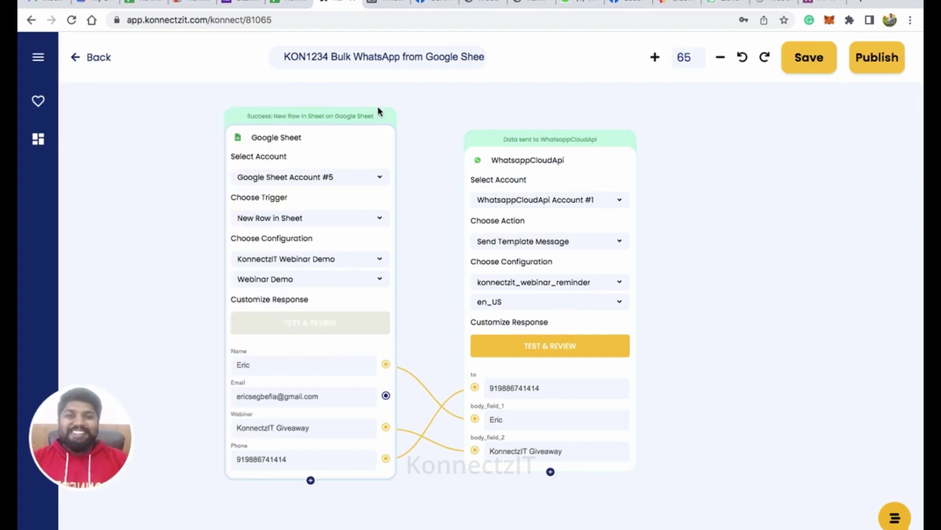